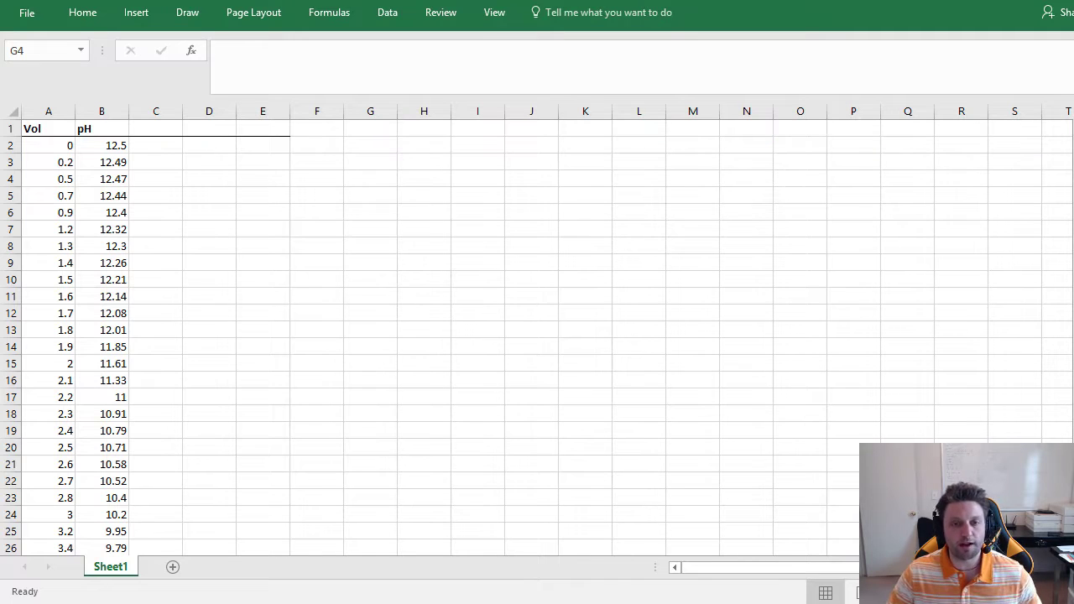
Insert an empty scatter chart and start a new data series named Titration
{"action": "left_click", "coordinate": [136, 13]}
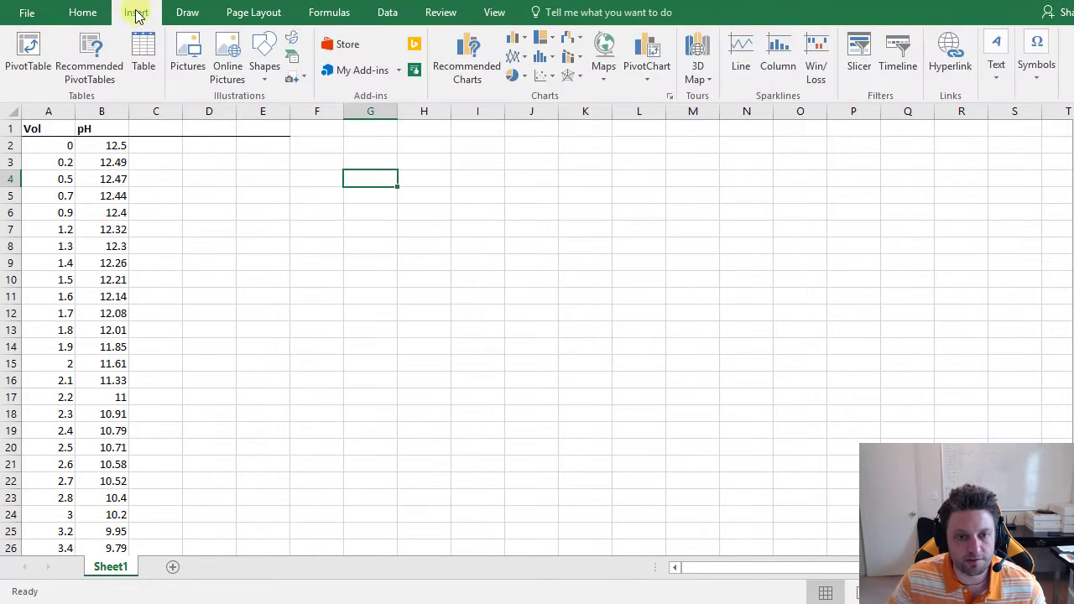
{"action": "left_click", "coordinate": [543, 82]}
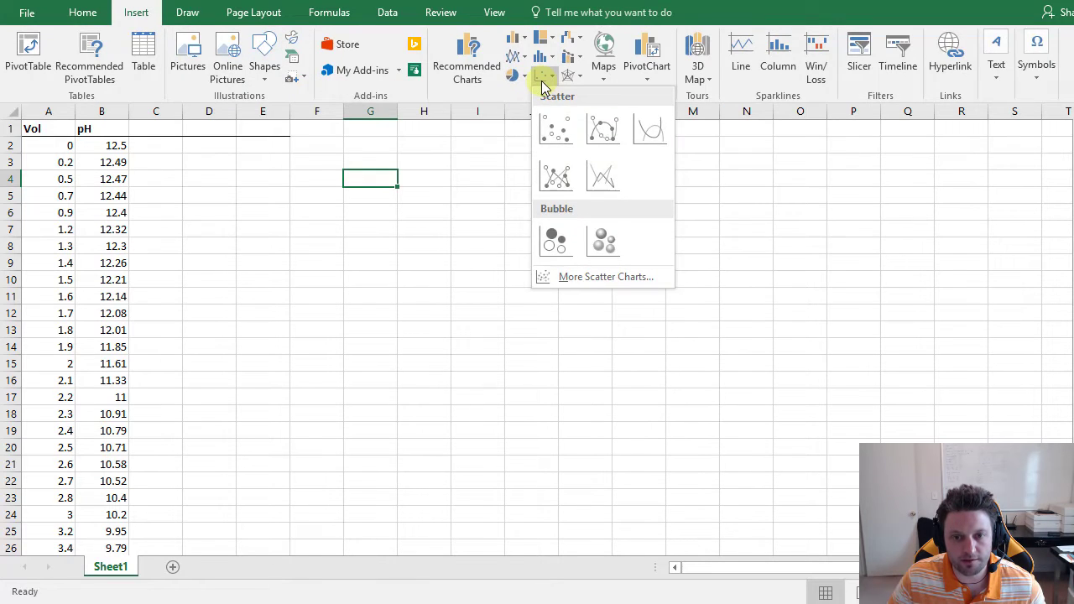
{"action": "left_click", "coordinate": [553, 141]}
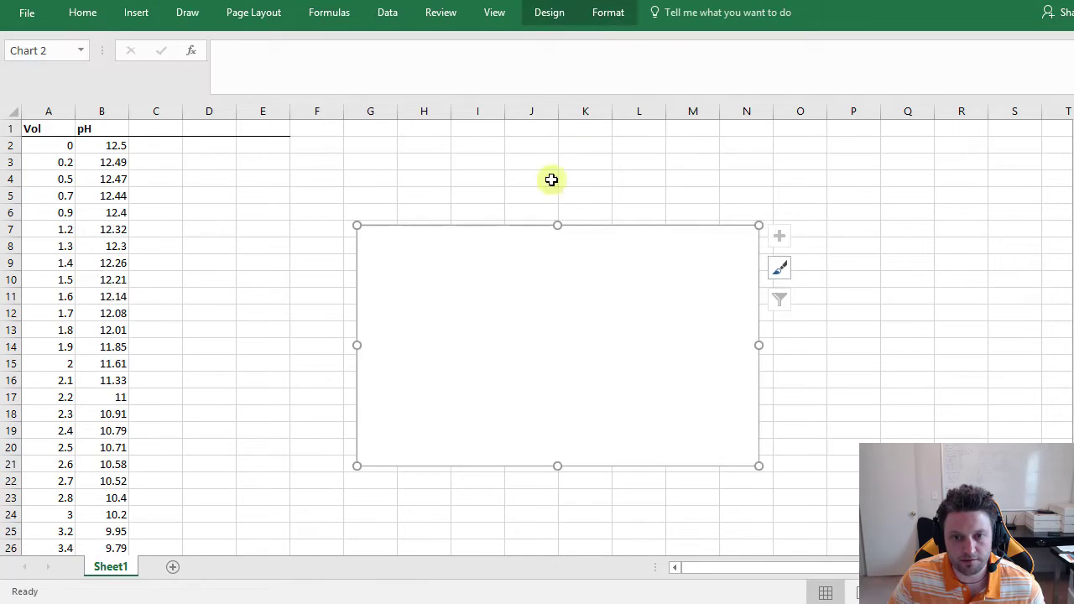
{"action": "right_click", "coordinate": [517, 288]}
{"action": "left_click", "coordinate": [587, 468]}
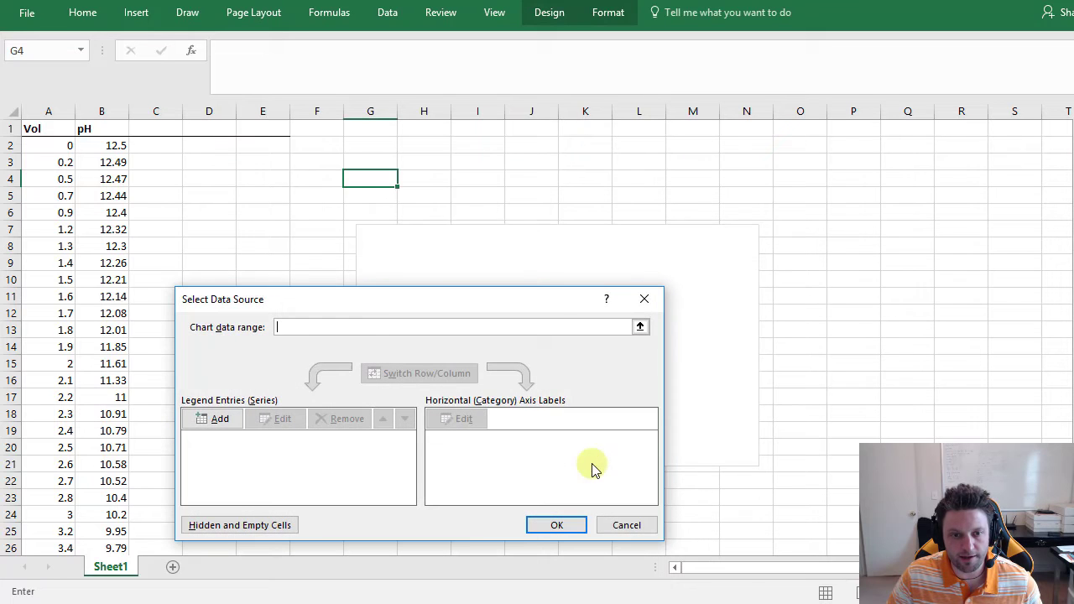
{"action": "left_click", "coordinate": [220, 419]}
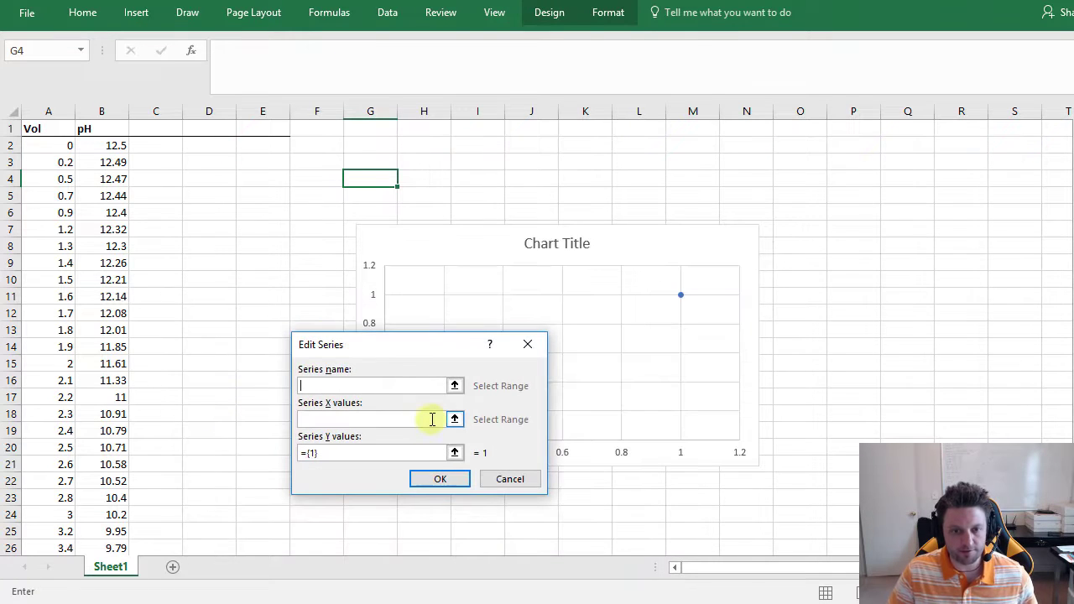
{"action": "type", "text": "Titration"}
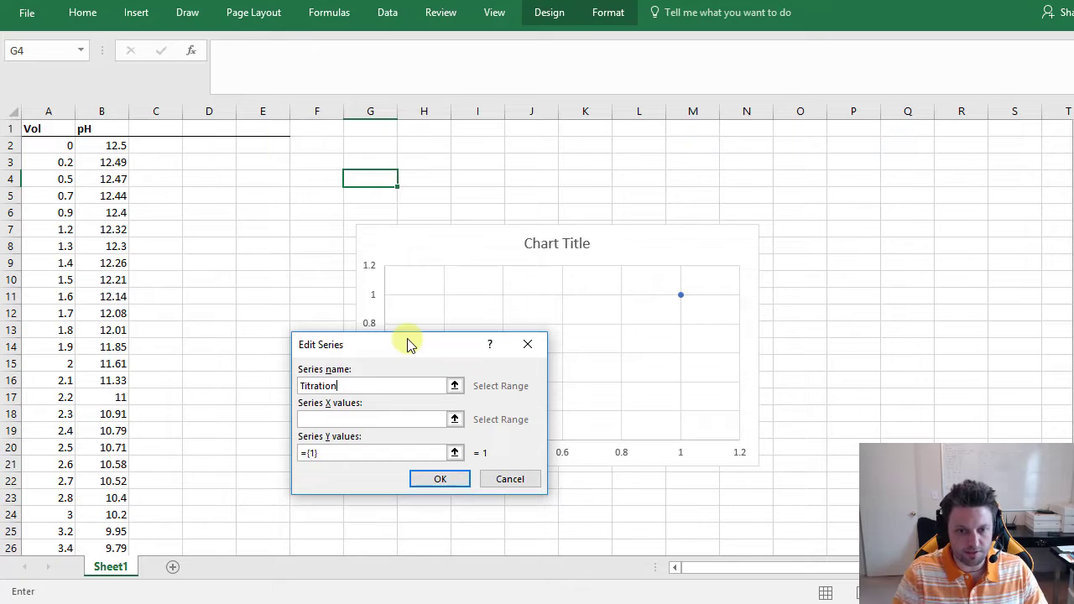
{"action": "key", "text": "Tab"}
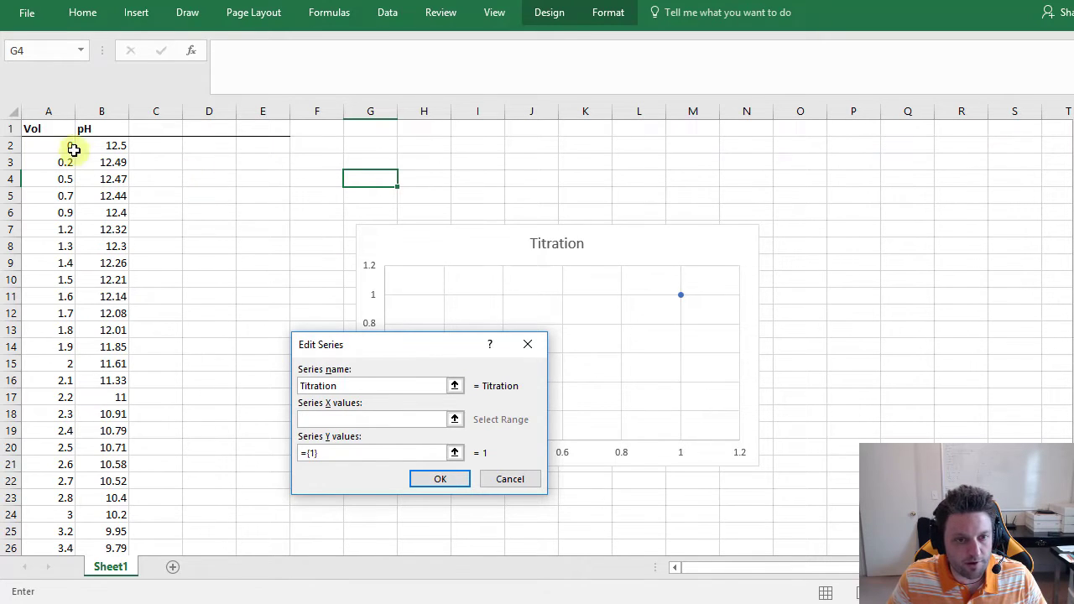
Set the Titration series X values to A2:A70 and Y values to B2:B70
{"action": "left_click_drag", "start_coordinate": [53, 144], "coordinate": [65, 537]}
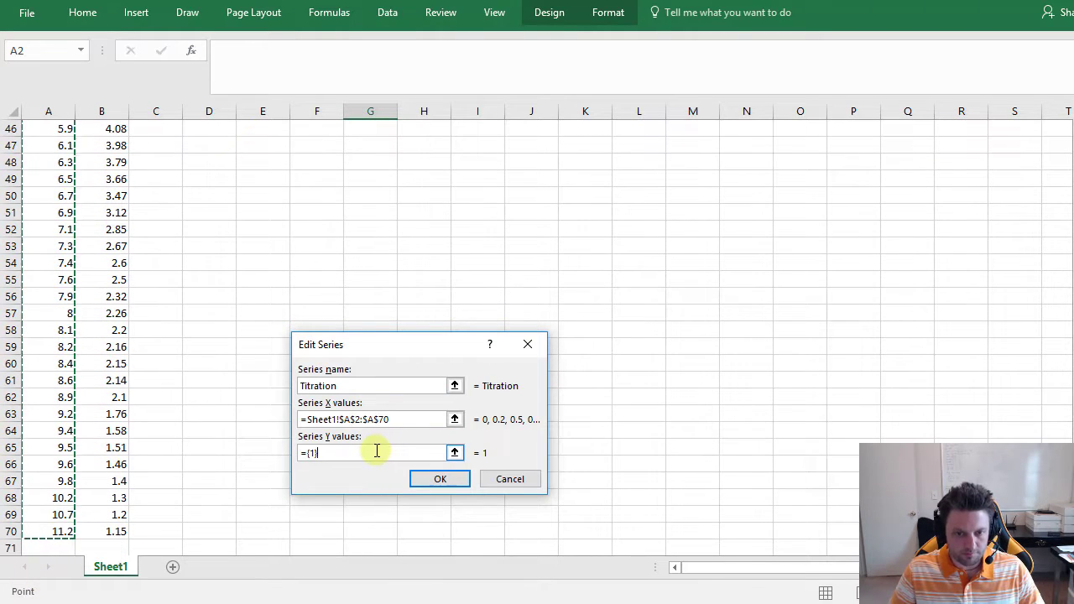
{"action": "left_click_drag", "start_coordinate": [378, 450], "coordinate": [240, 448]}
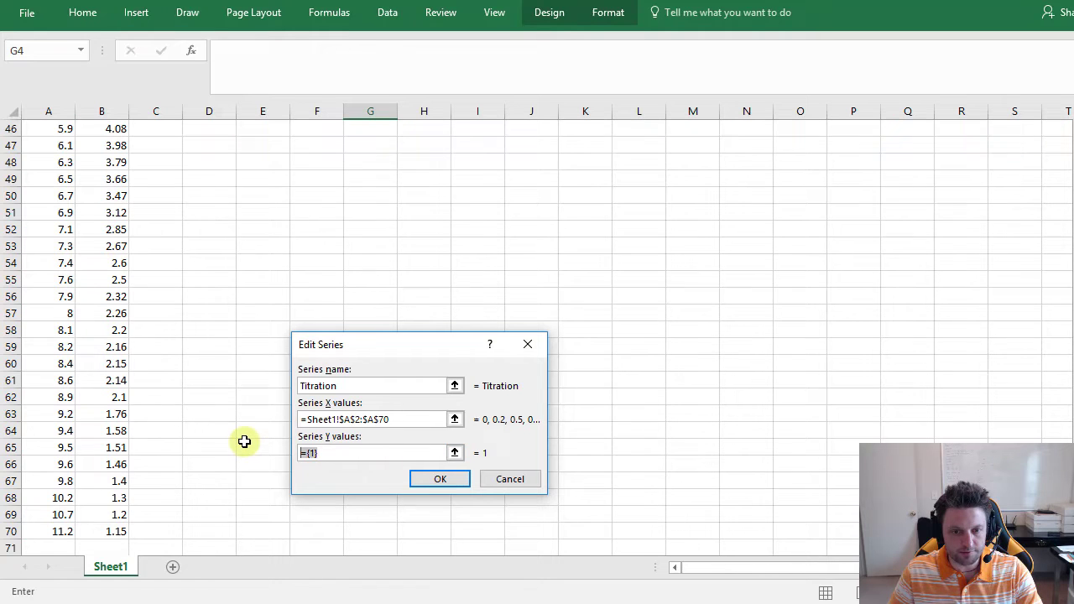
{"action": "key", "text": "BackSpace"}
{"action": "scroll", "coordinate": [156, 386], "scroll_direction": "up", "scroll_amount": 3}
{"action": "scroll", "coordinate": [156, 394], "scroll_direction": "down", "scroll_amount": 5}
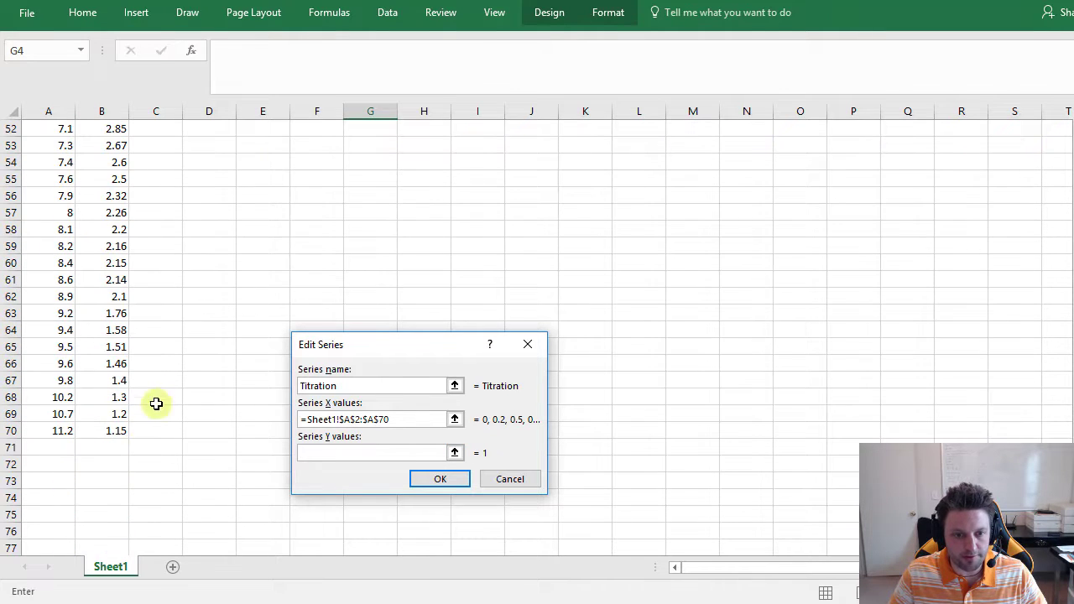
{"action": "left_click_drag", "start_coordinate": [124, 427], "coordinate": [101, 141]}
{"action": "left_click", "coordinate": [440, 480]}
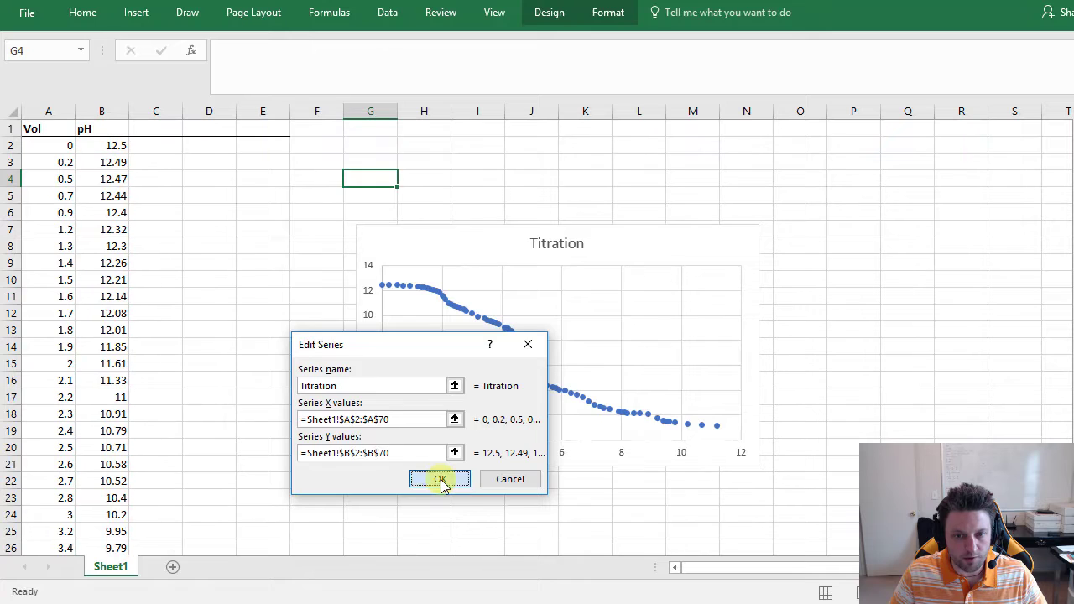
{"action": "left_click", "coordinate": [551, 539]}
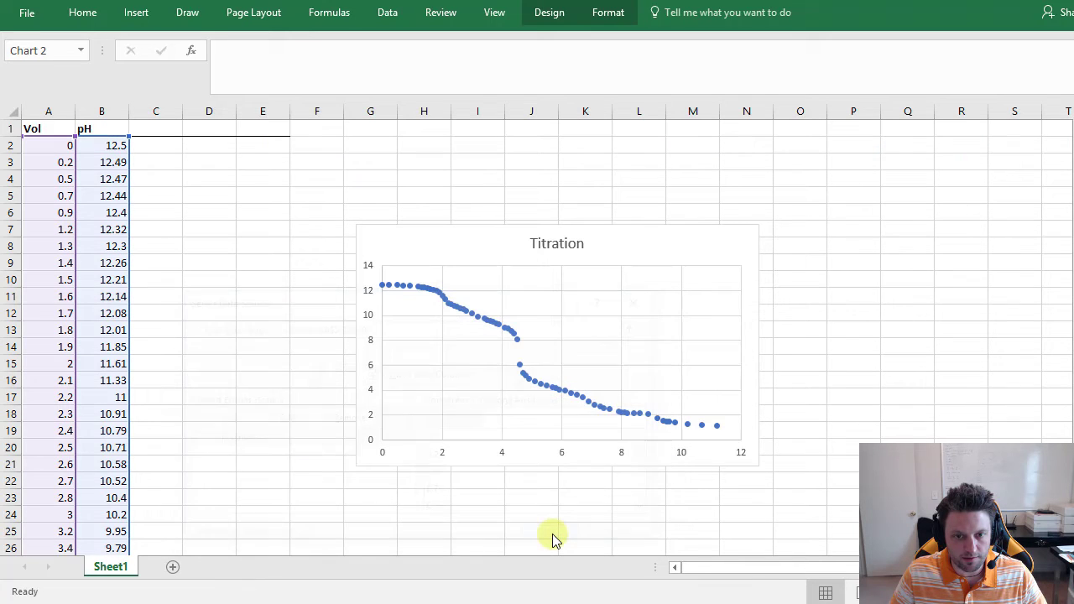
Delete the Titration chart title
{"action": "left_click", "coordinate": [553, 535]}
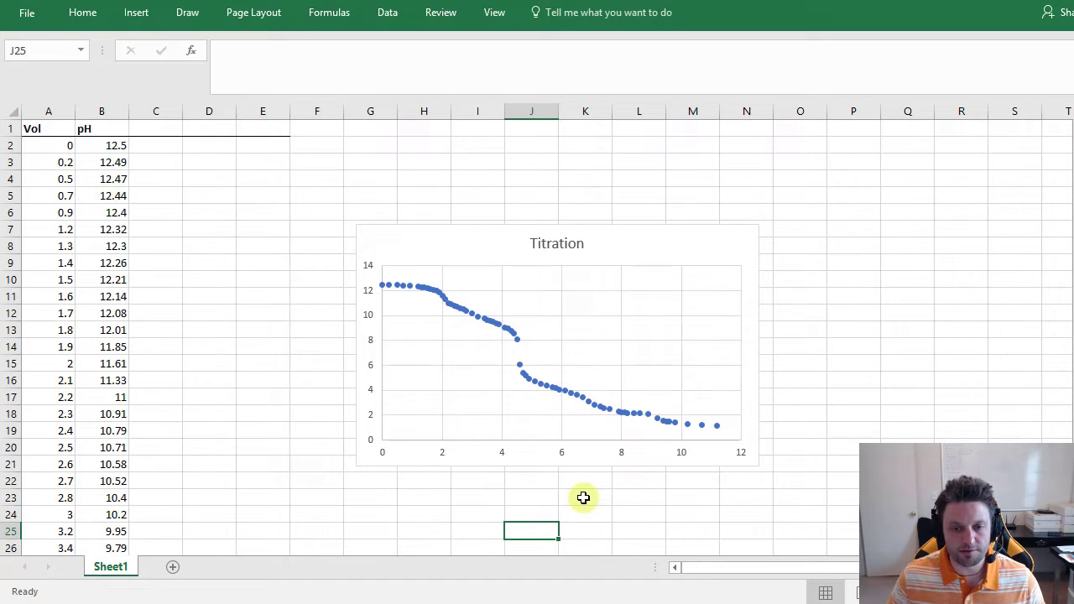
{"action": "left_click", "coordinate": [562, 243]}
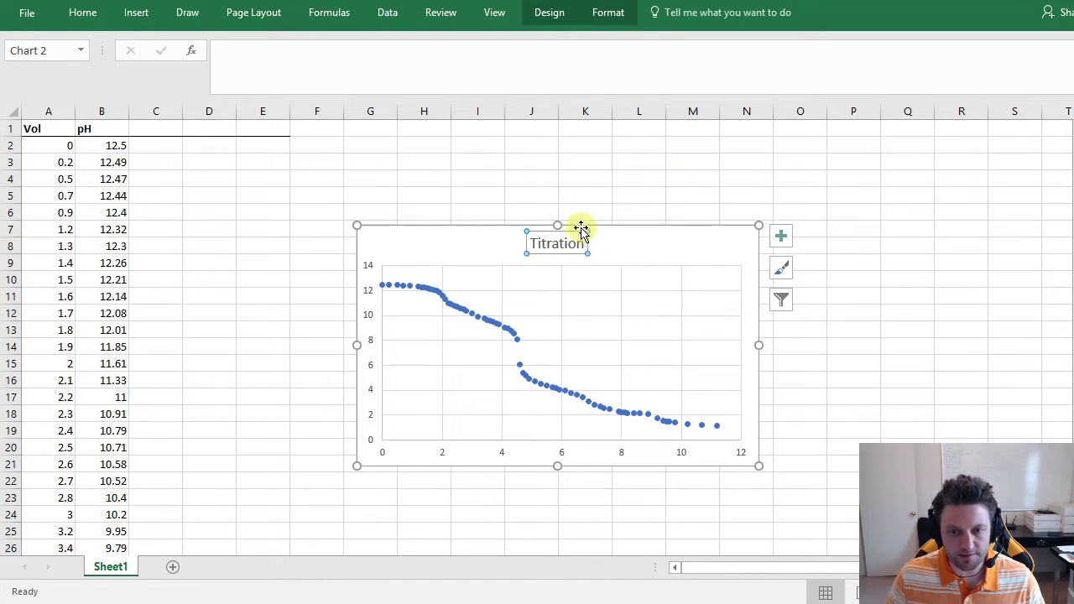
{"action": "key", "text": "Delete"}
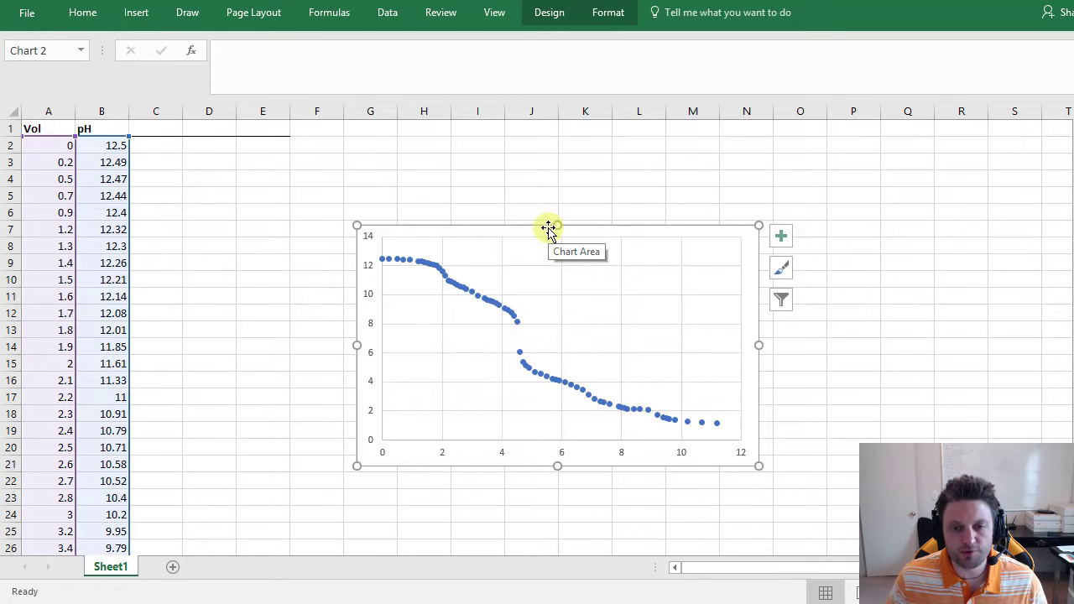
Add a primary horizontal axis title reading 'ml HCl Titrated'
{"action": "left_click", "coordinate": [561, 15]}
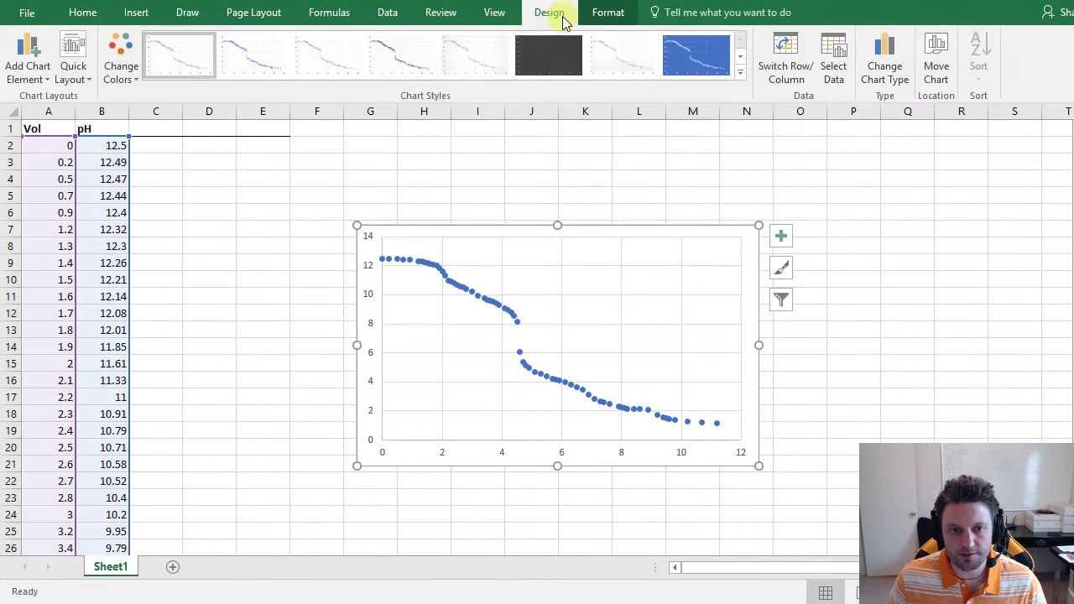
{"action": "left_click", "coordinate": [53, 77]}
{"action": "mouse_move", "coordinate": [46, 116]}
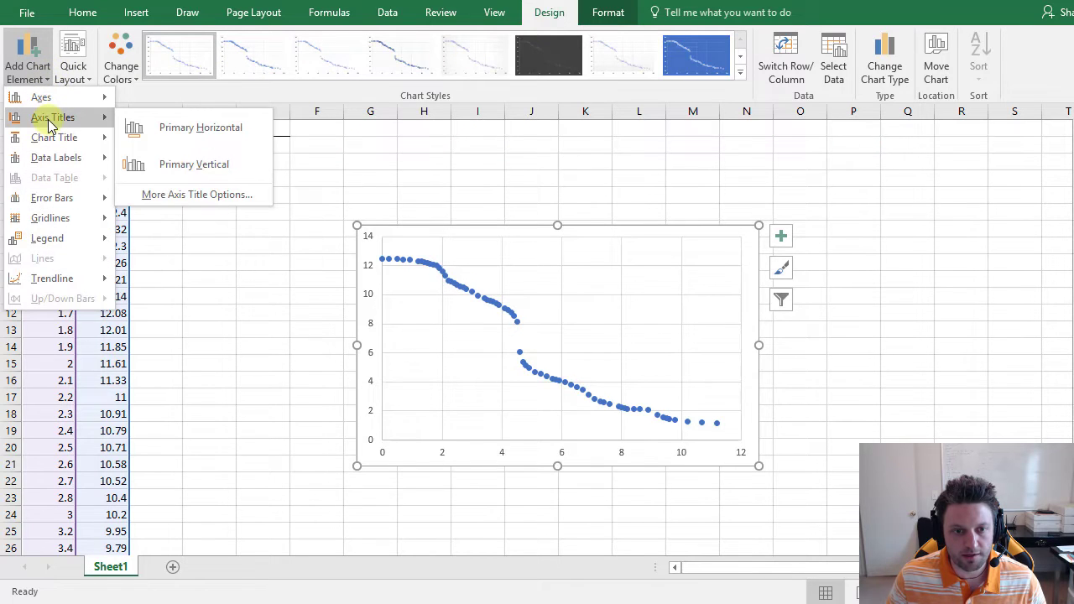
{"action": "left_click", "coordinate": [124, 134]}
{"action": "left_click", "coordinate": [549, 445]}
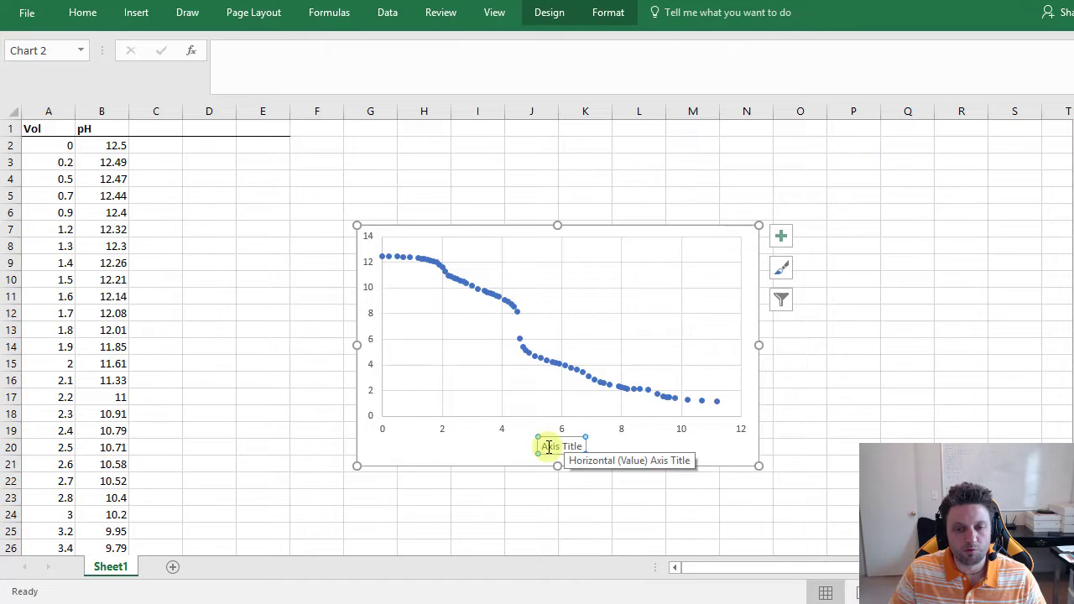
{"action": "left_click", "coordinate": [548, 446]}
{"action": "left_click_drag", "start_coordinate": [548, 445], "coordinate": [582, 444]}
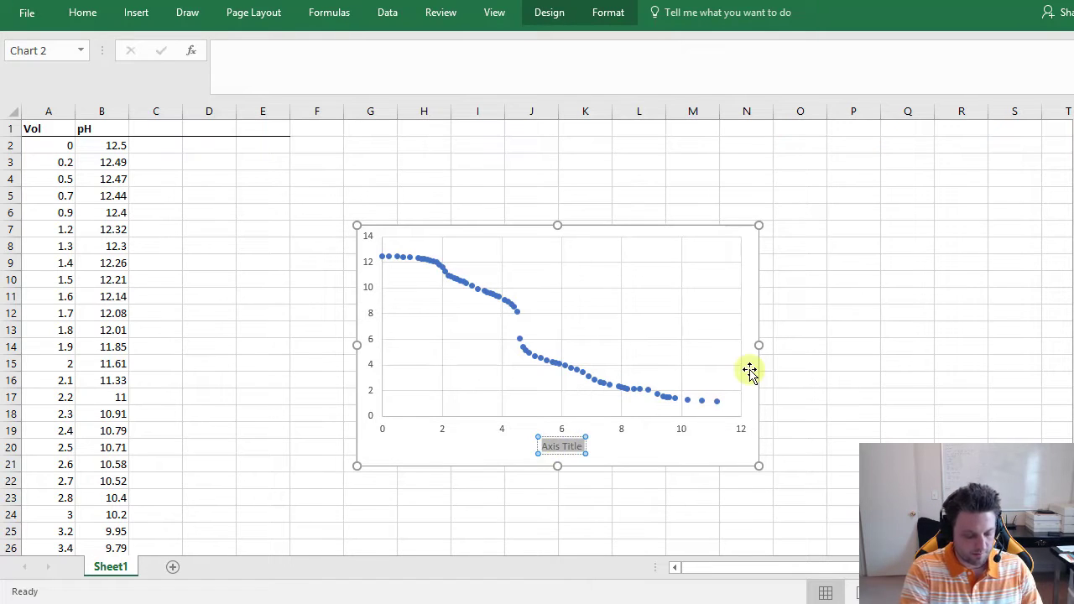
{"action": "type", "text": "ml H"}
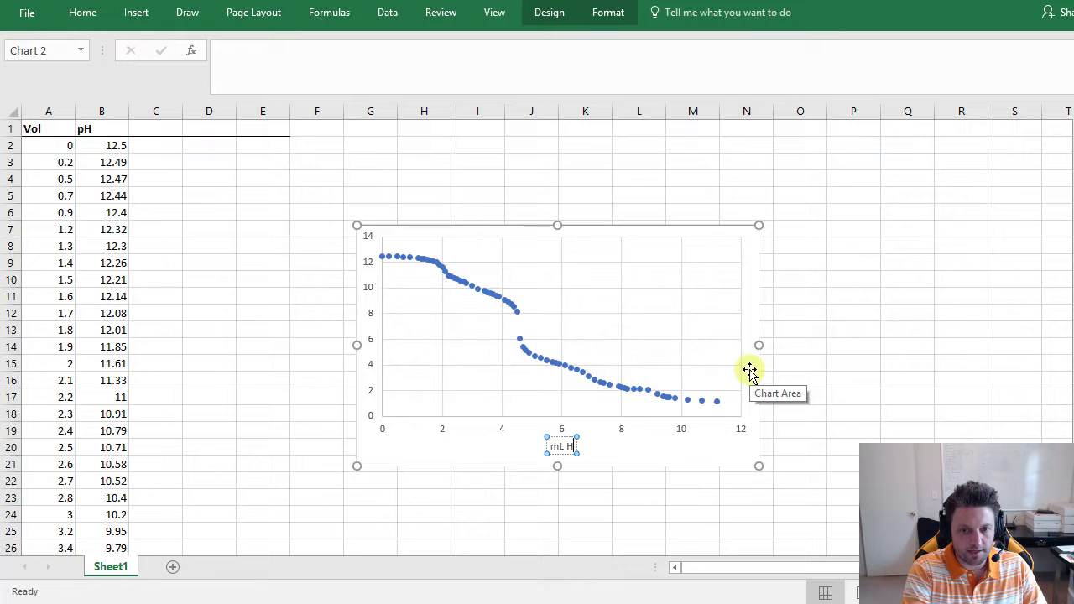
{"action": "type", "text": "Cl Titrated"}
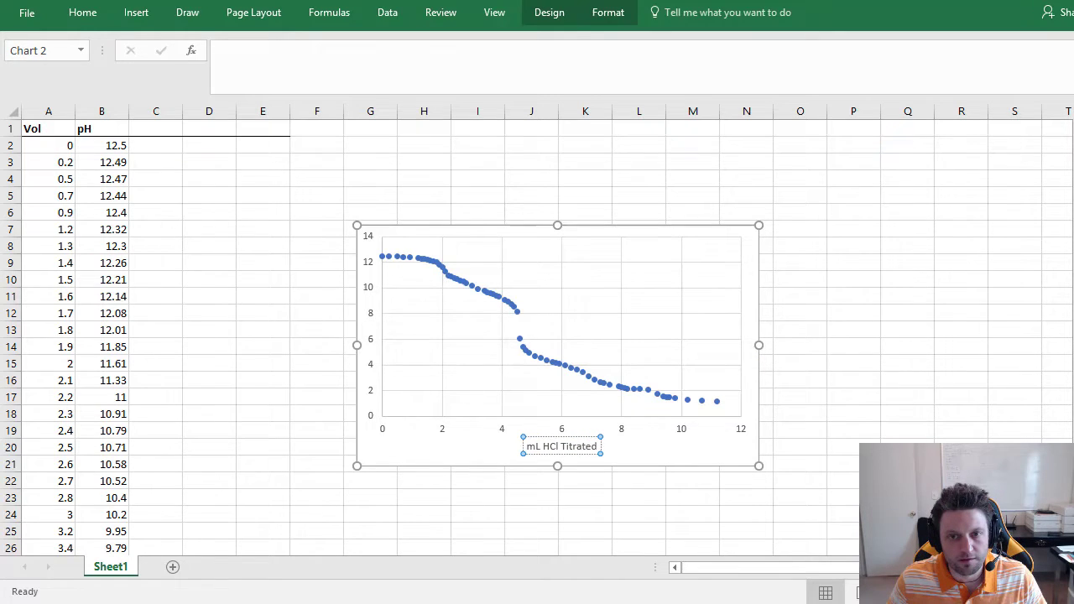
Add a primary vertical axis title reading 'pH' to the titration chart
{"action": "left_click", "coordinate": [558, 17]}
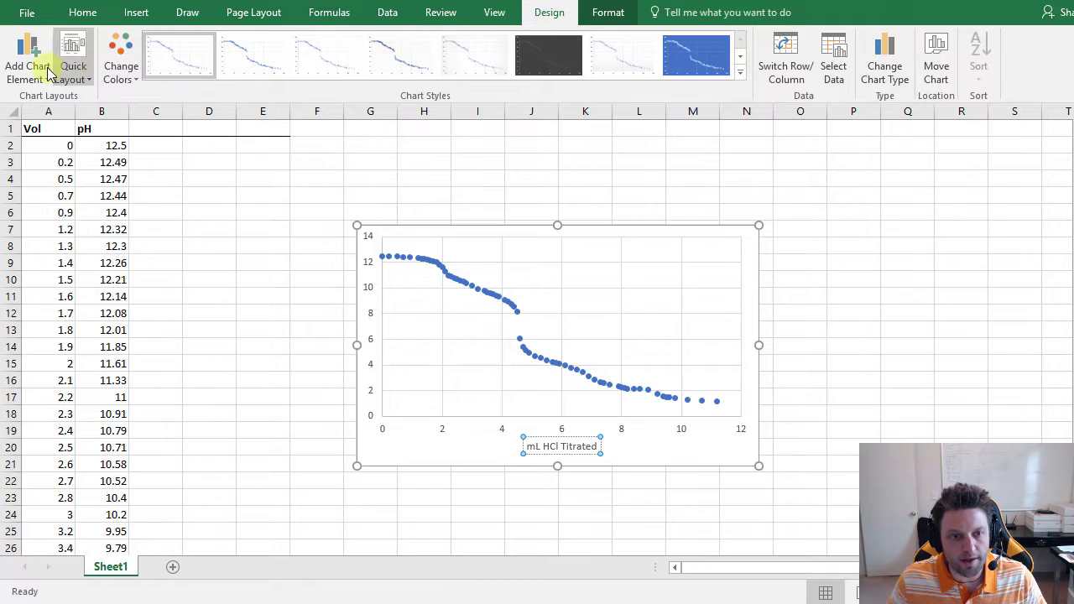
{"action": "left_click", "coordinate": [34, 54]}
{"action": "mouse_move", "coordinate": [52, 121]}
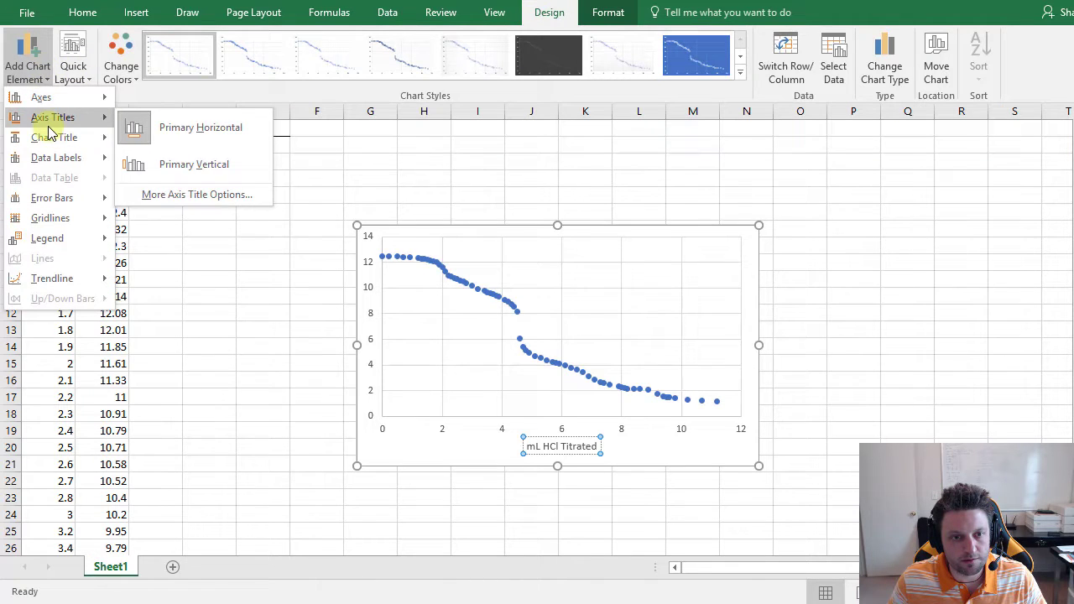
{"action": "left_click", "coordinate": [195, 166]}
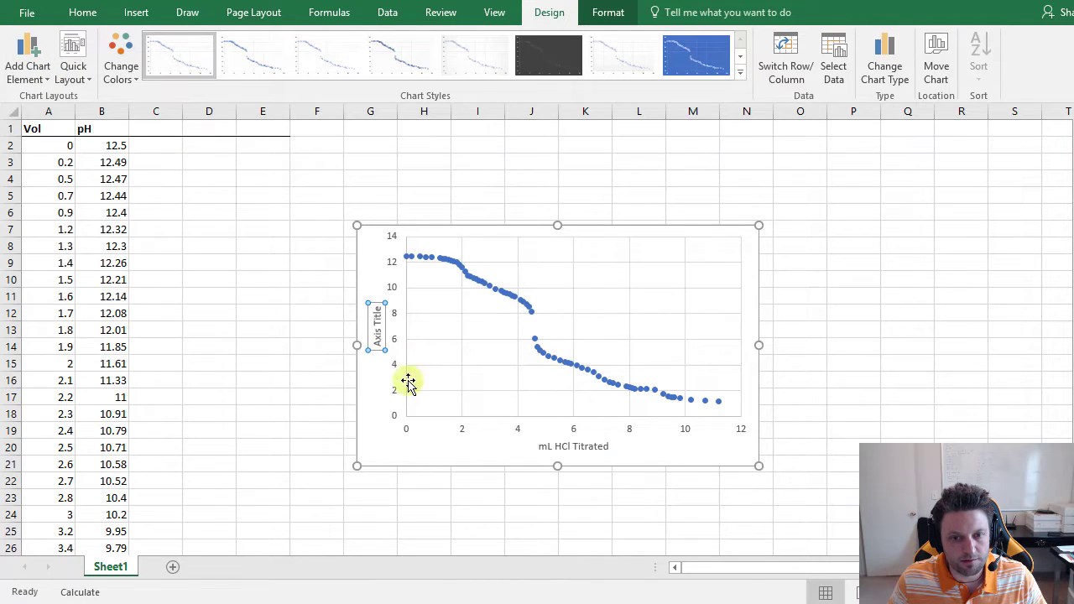
{"action": "left_click", "coordinate": [379, 339]}
{"action": "left_click_drag", "start_coordinate": [379, 339], "coordinate": [382, 308]}
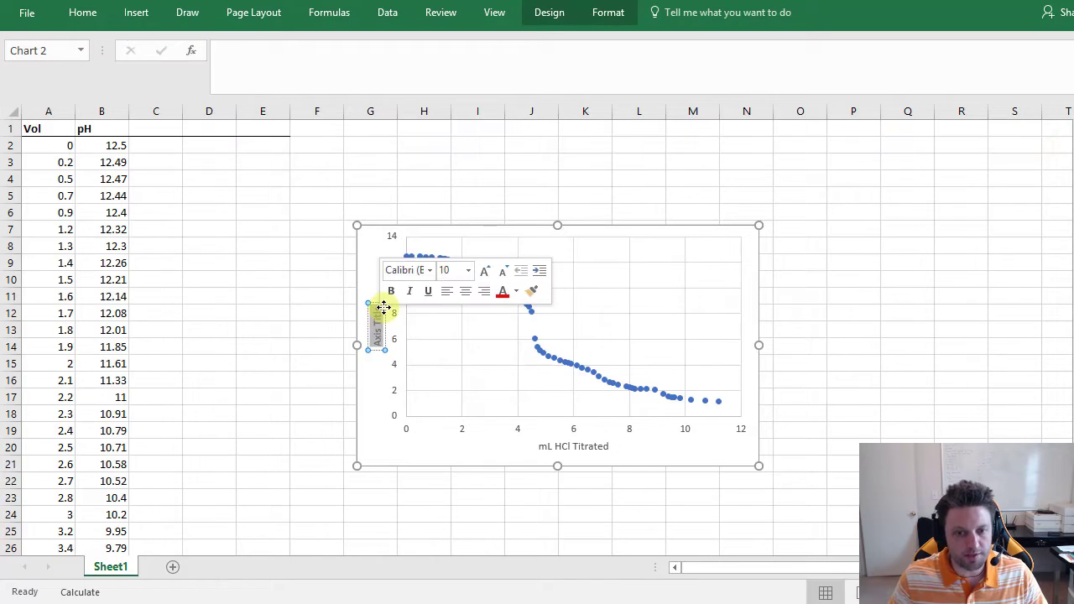
{"action": "type", "text": "pH"}
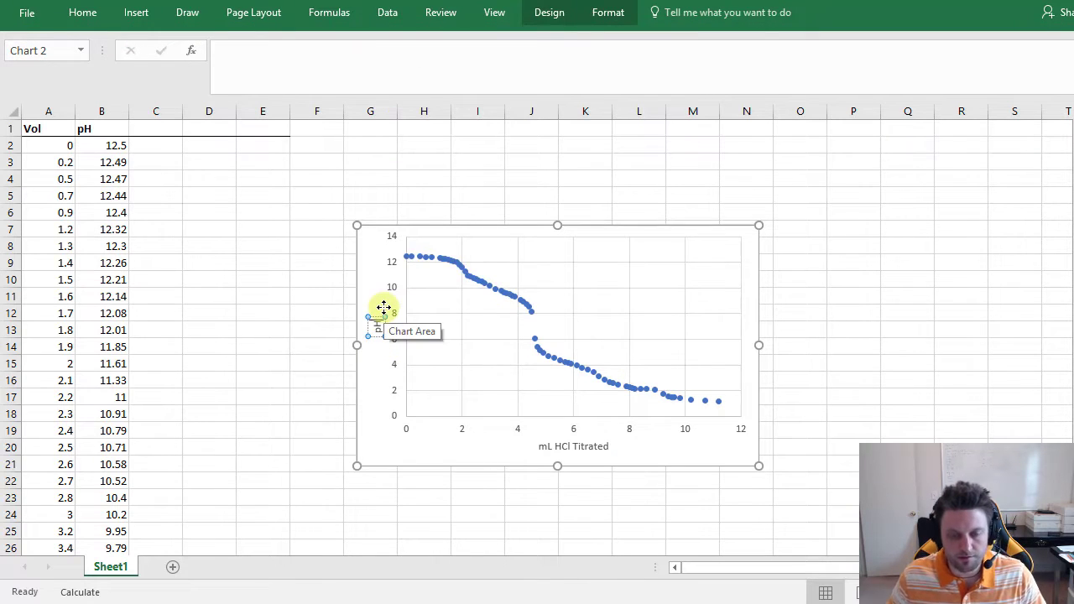
{"action": "left_click", "coordinate": [323, 213]}
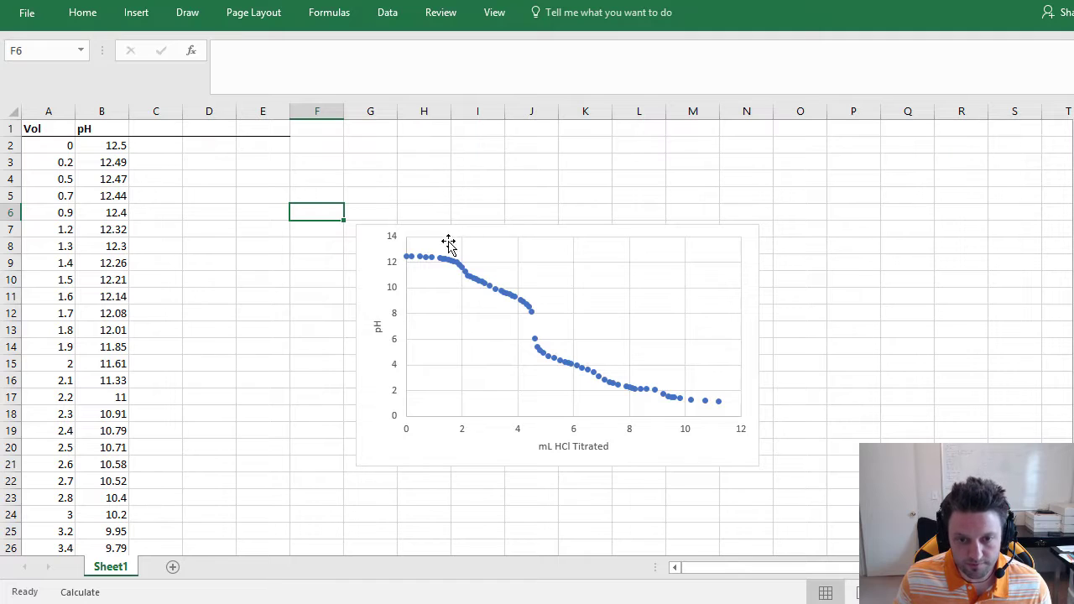
Deselect the titration chart, leaving its restyled markers in place
{"action": "left_click", "coordinate": [472, 195]}
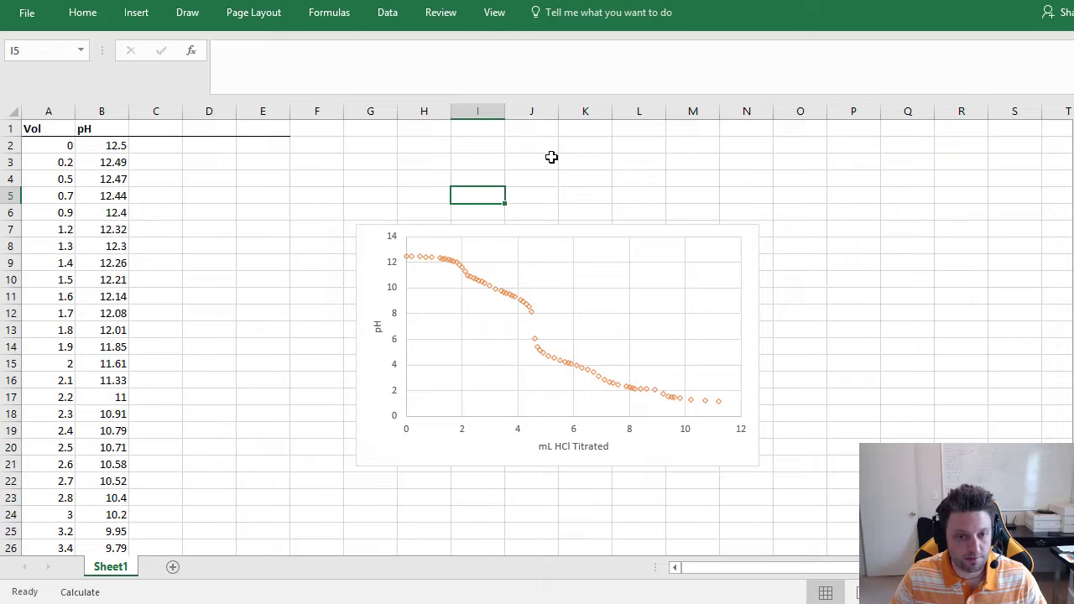
Enter the headers dvol, dpH and dph/dvol in C1:E1
{"action": "left_click", "coordinate": [154, 130]}
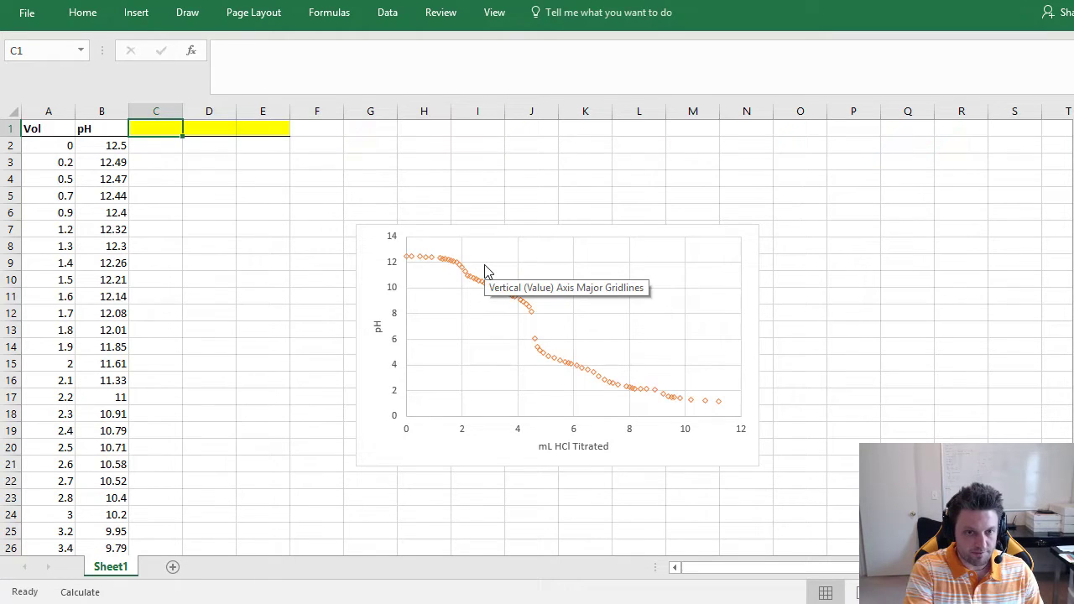
{"action": "type", "text": "dvol"}
{"action": "key", "text": "Tab"}
{"action": "type", "text": "dpH"}
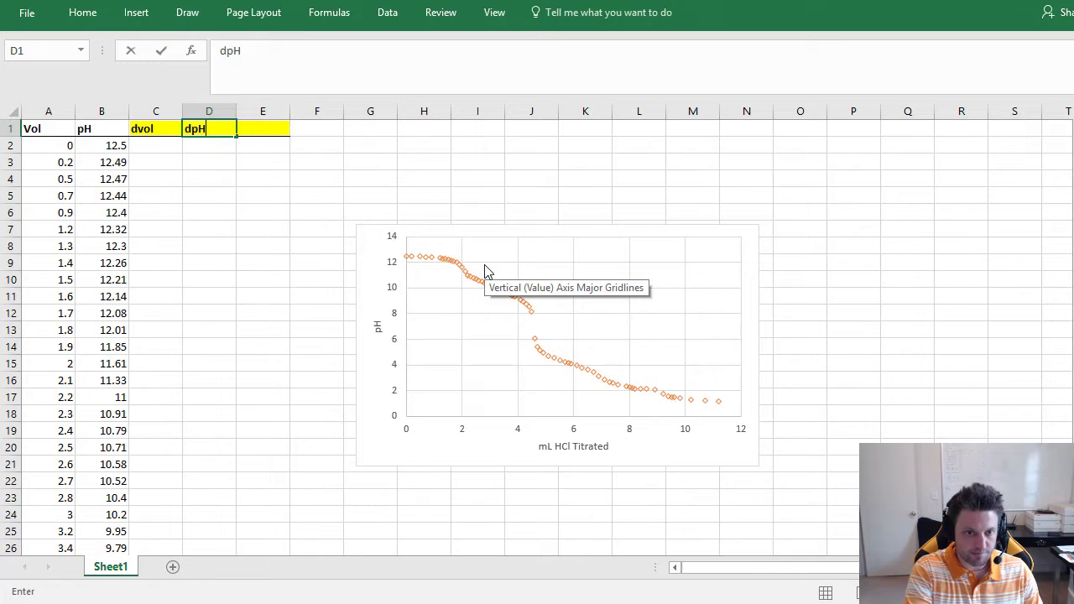
{"action": "key", "text": "Tab"}
{"action": "type", "text": "dph/"}
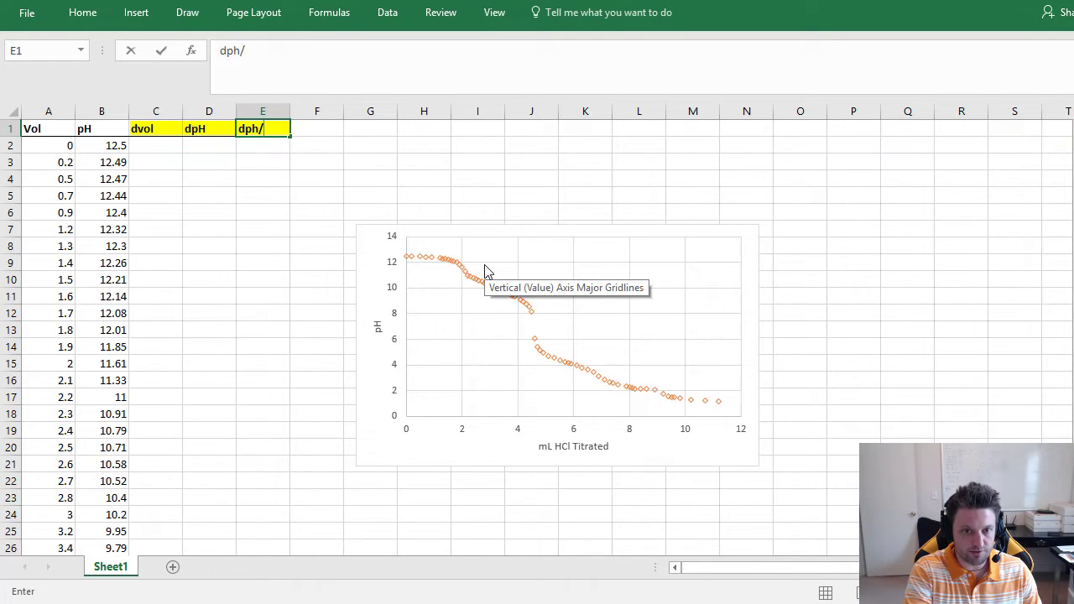
{"action": "type", "text": "dvol"}
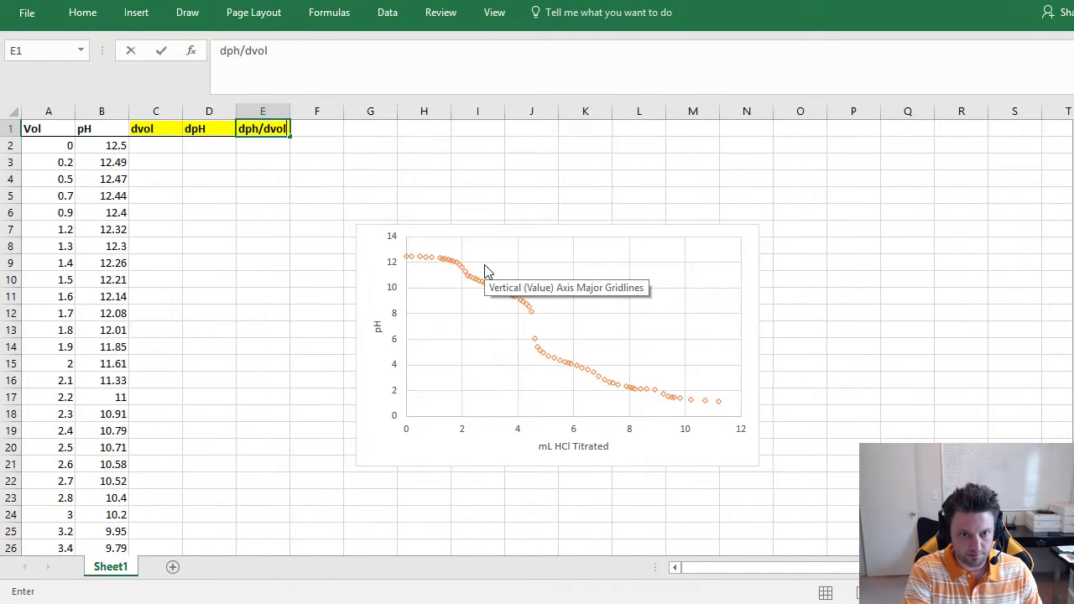
{"action": "key", "text": "Return"}
{"action": "key", "text": "Return"}
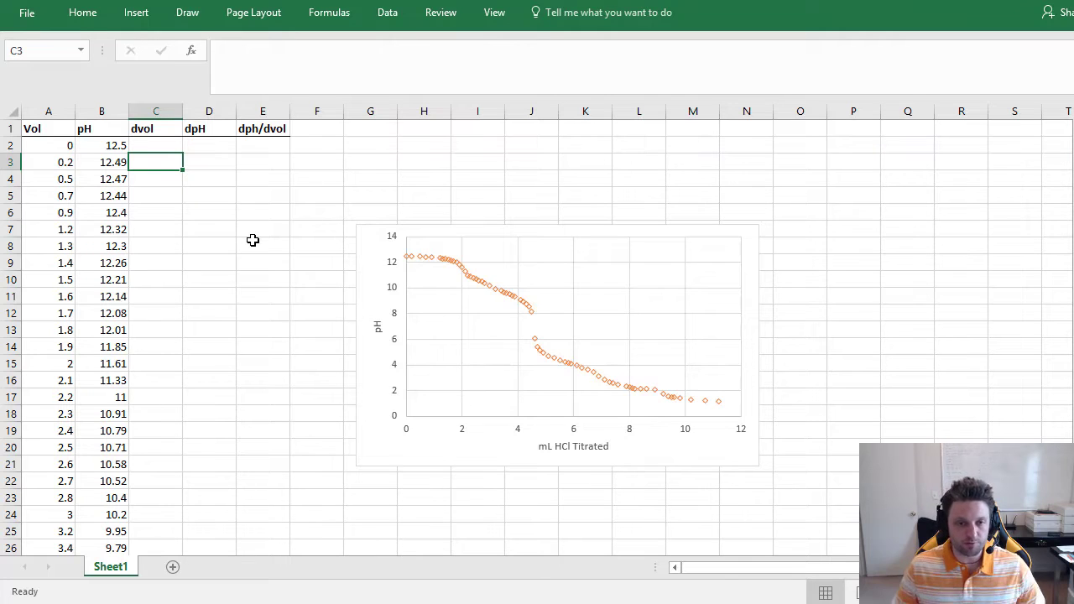
Enter =A3-A2 in C3 and fill it down the dvol column
{"action": "left_click", "coordinate": [171, 166]}
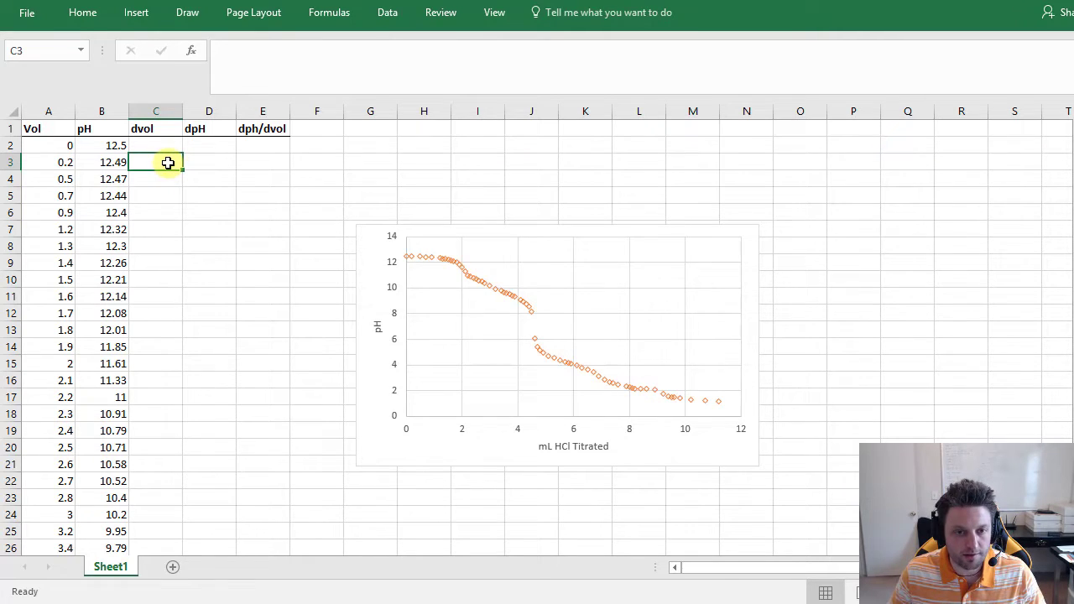
{"action": "type", "text": "="}
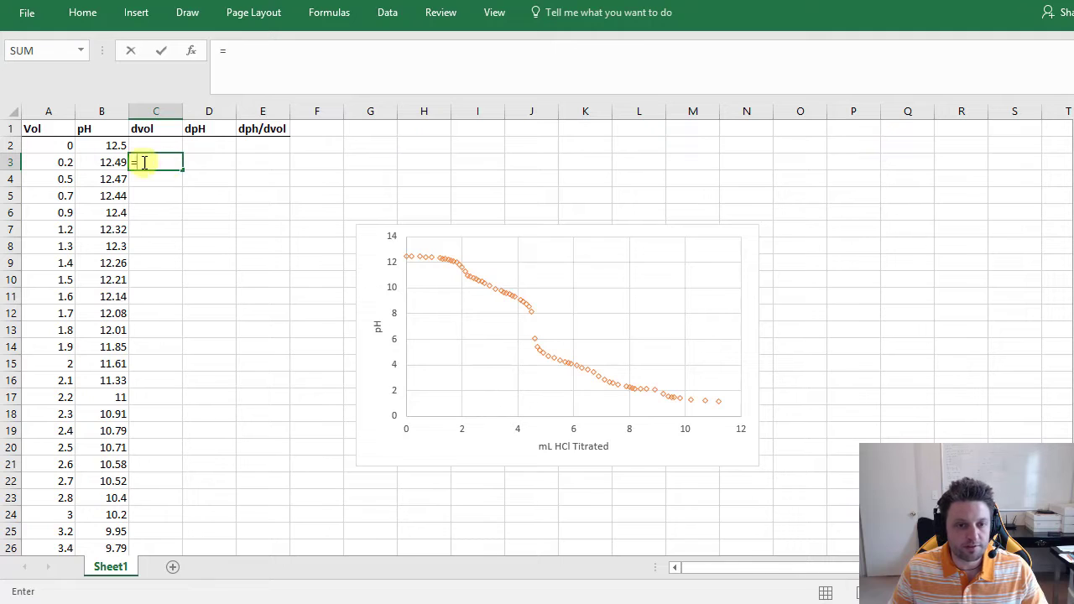
{"action": "left_click", "coordinate": [52, 164]}
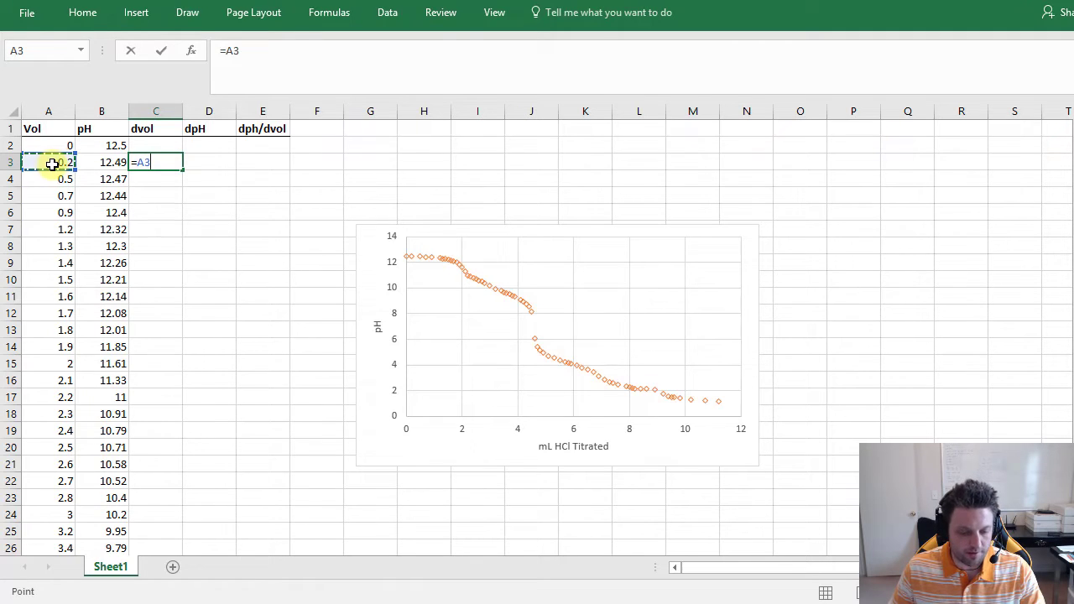
{"action": "type", "text": "-"}
{"action": "left_click", "coordinate": [49, 144]}
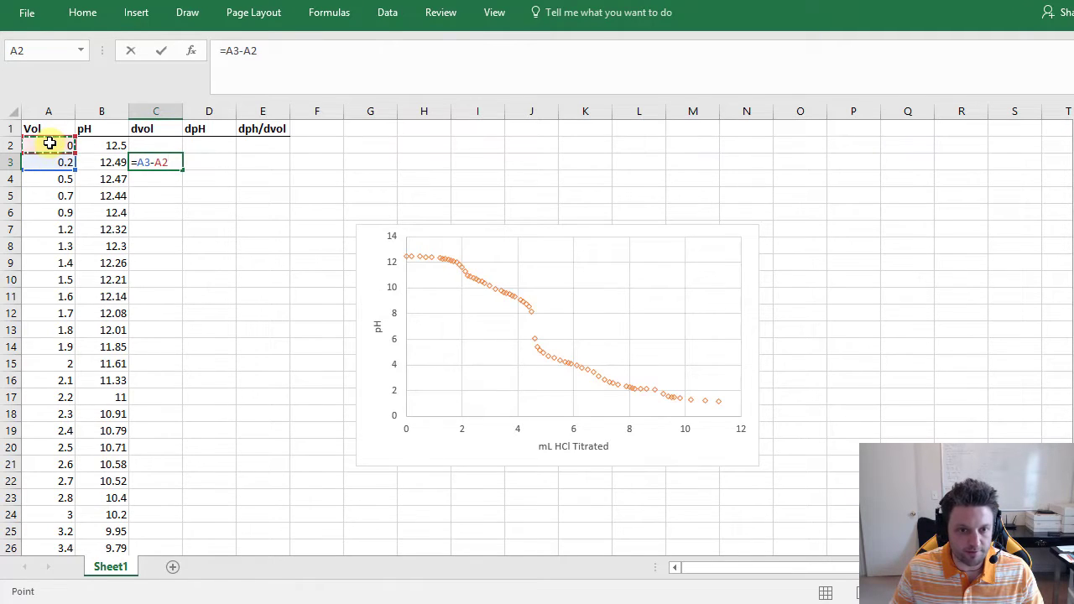
{"action": "key", "text": "Return"}
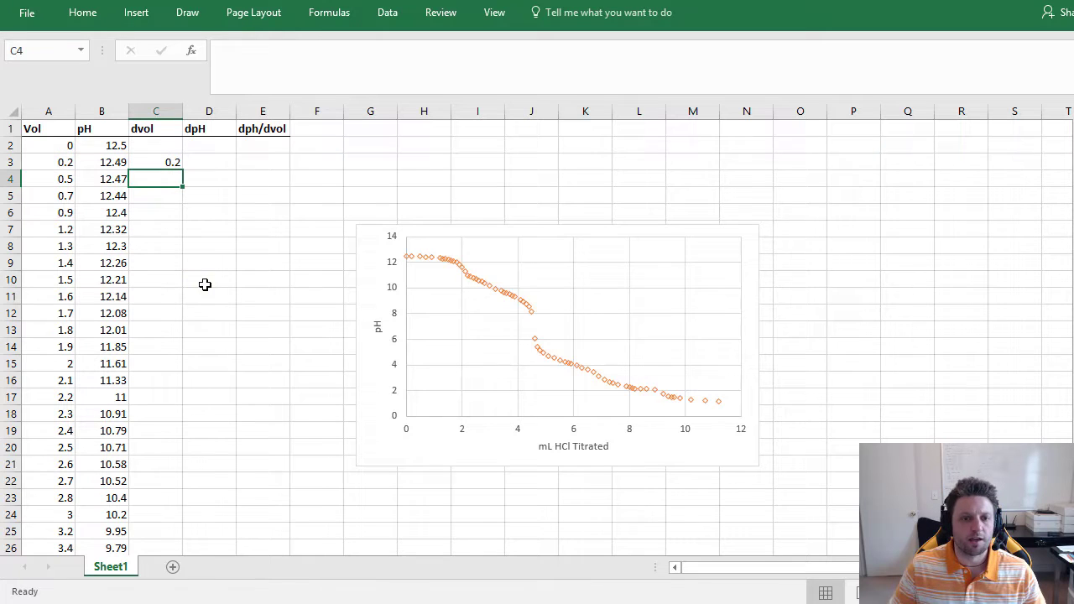
{"action": "left_click", "coordinate": [172, 161]}
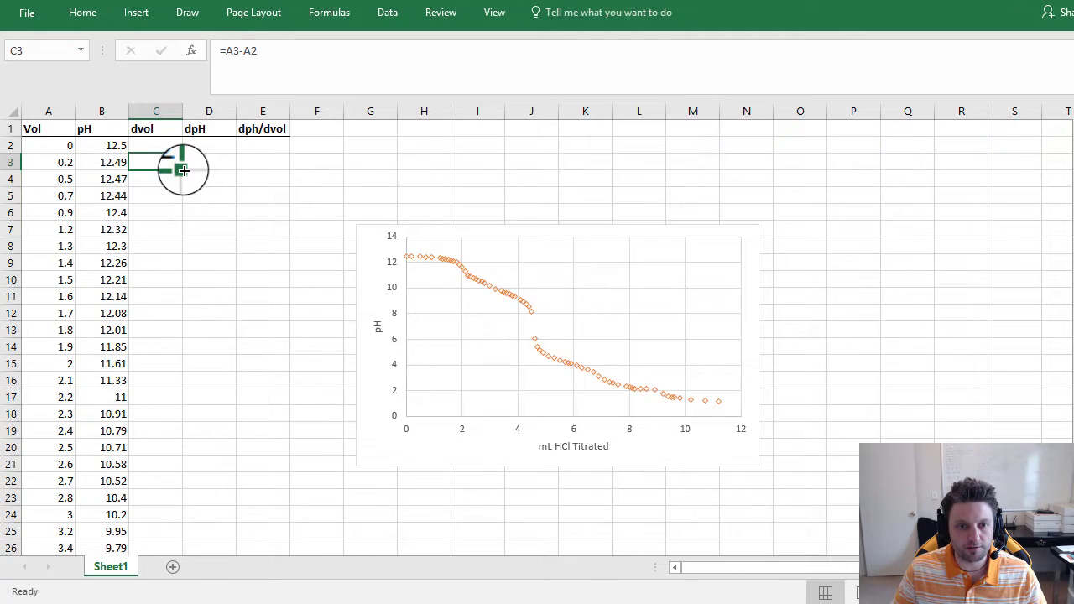
{"action": "double_click", "coordinate": [183, 170]}
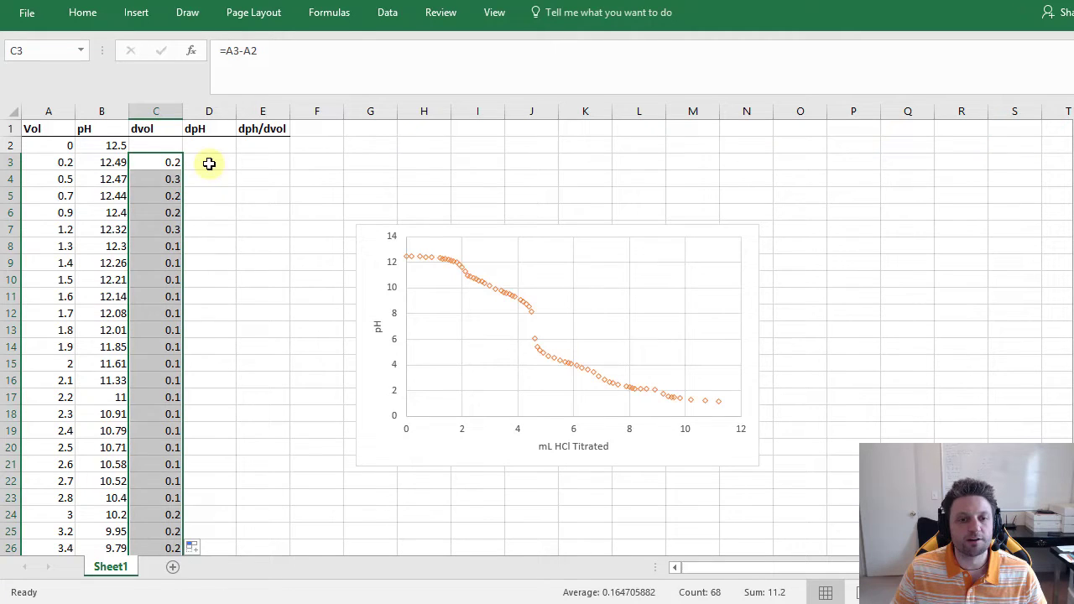
Enter =B3-B2 in D3 and fill it down the dpH column
{"action": "left_click", "coordinate": [209, 164]}
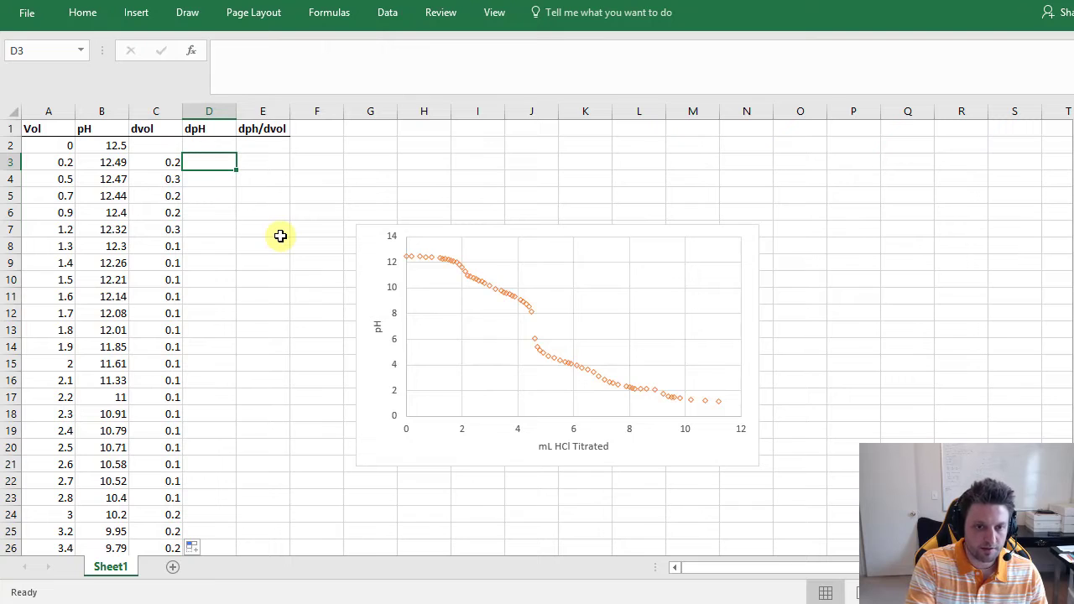
{"action": "type", "text": "="}
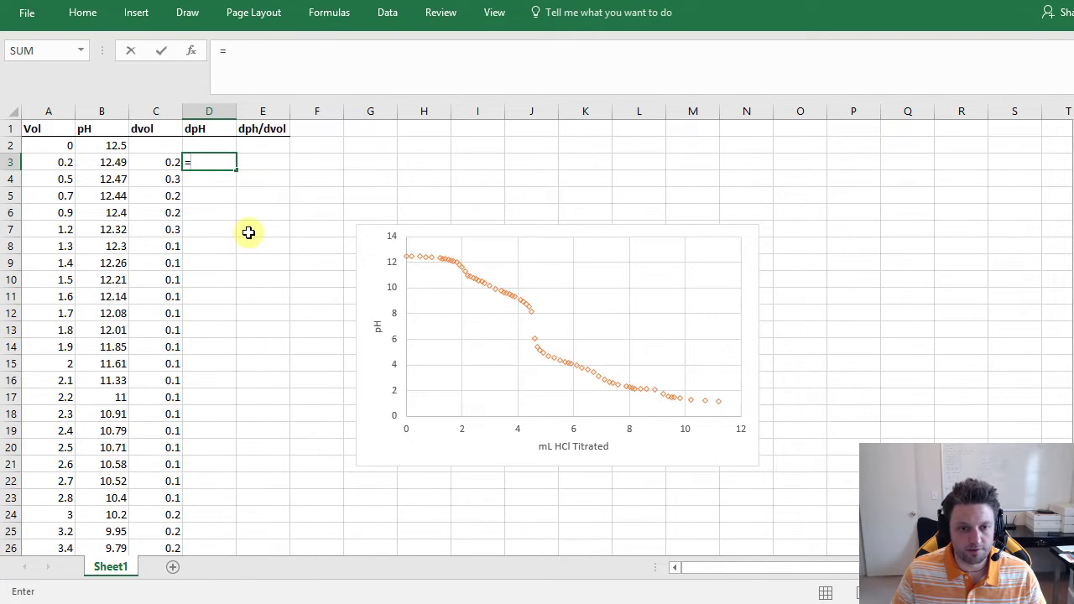
{"action": "left_click", "coordinate": [108, 165]}
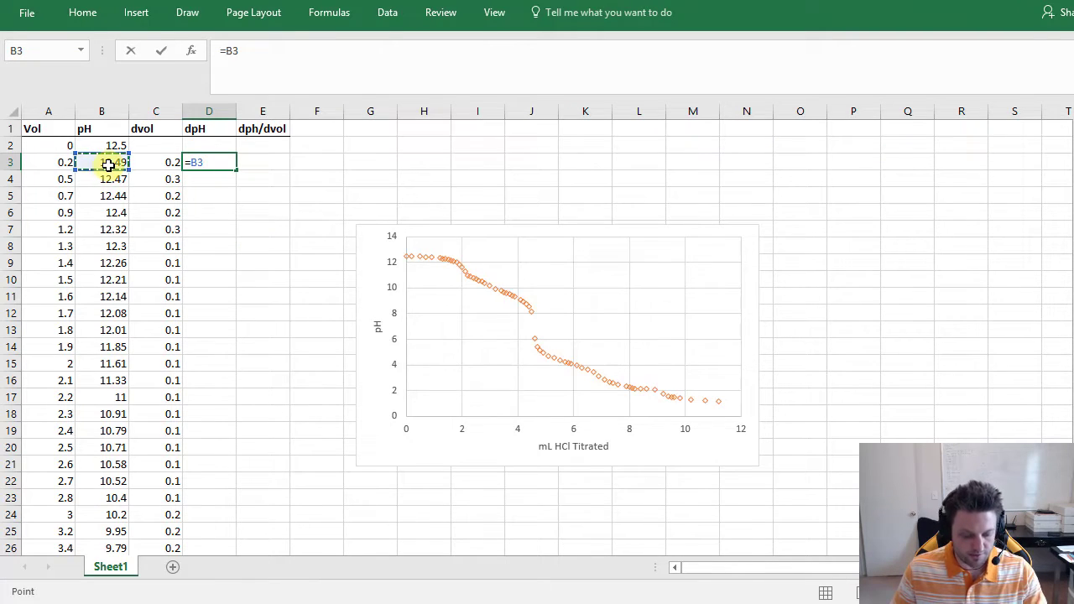
{"action": "type", "text": "-"}
{"action": "left_click", "coordinate": [113, 144]}
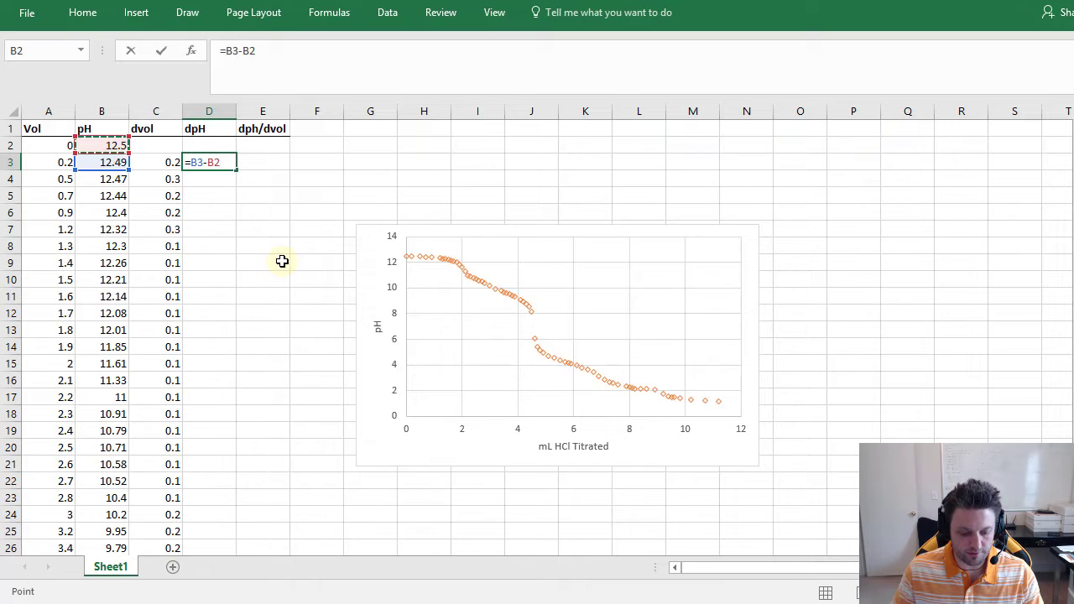
{"action": "key", "text": "Return"}
{"action": "left_click", "coordinate": [218, 163]}
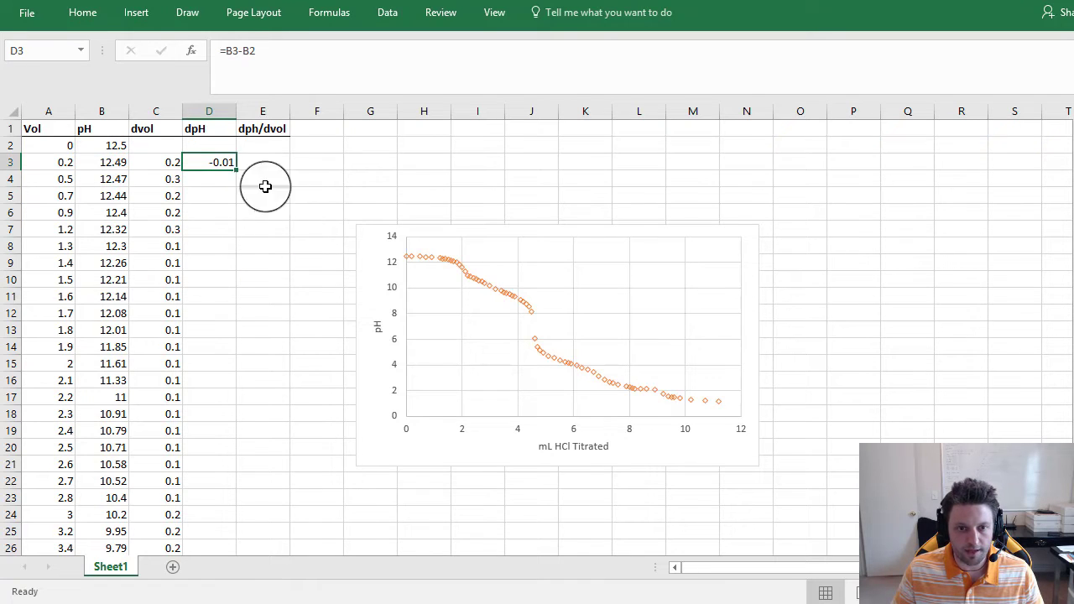
{"action": "double_click", "coordinate": [237, 169]}
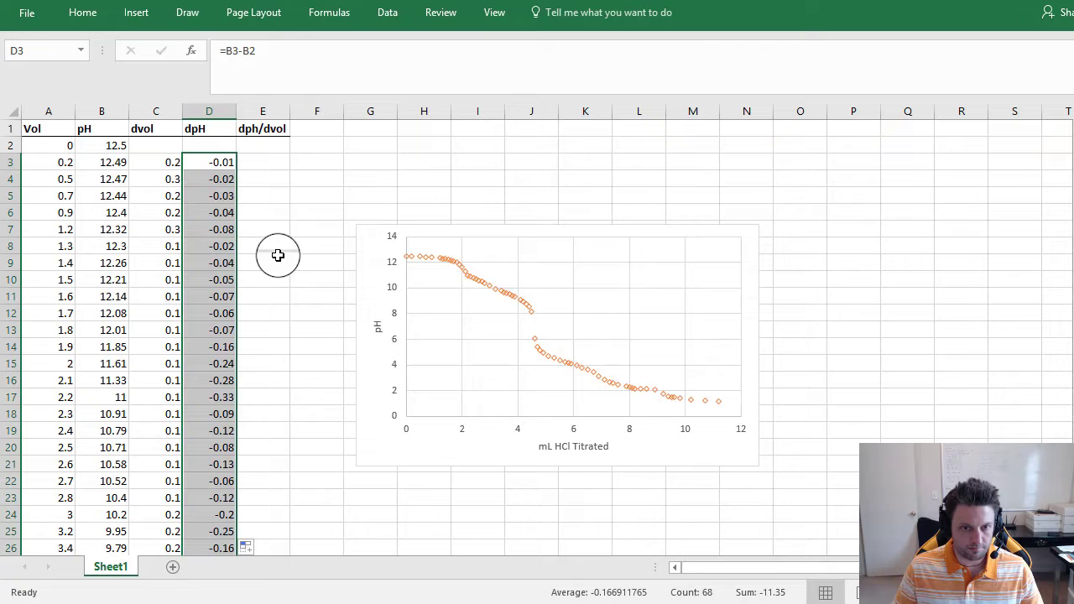
Enter =ABS(D3/C3) in E3 and fill it down the dph/dvol column
{"action": "left_click", "coordinate": [261, 160]}
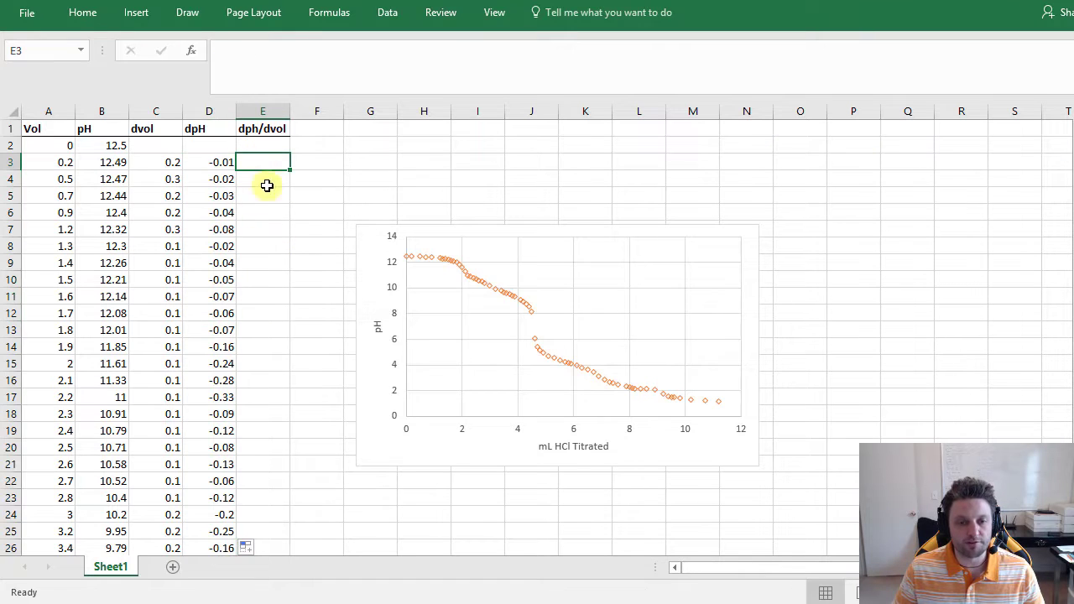
{"action": "type", "text": "="}
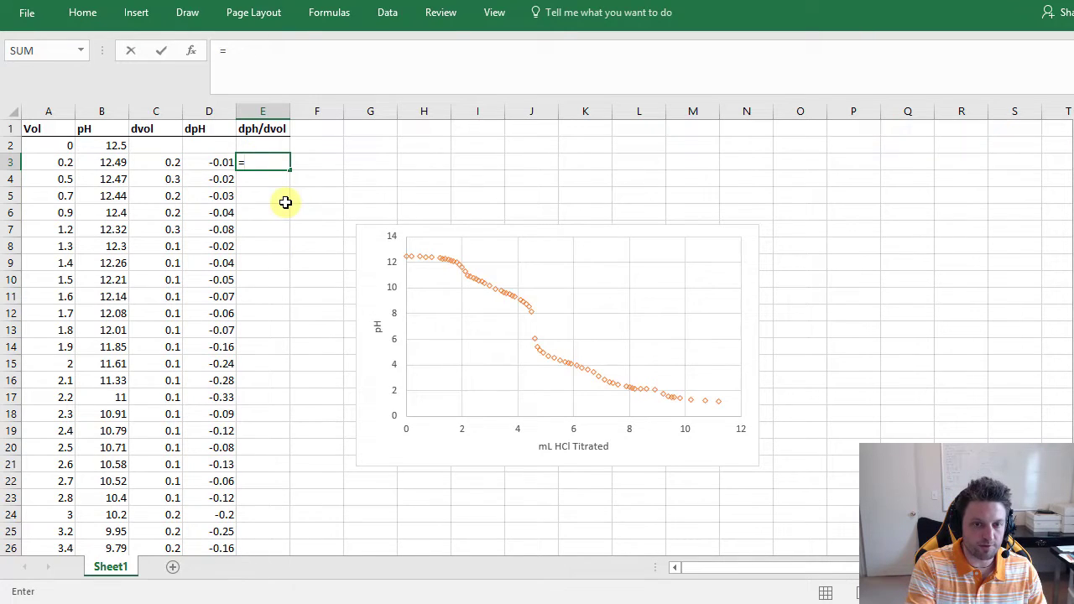
{"action": "type", "text": "abs("}
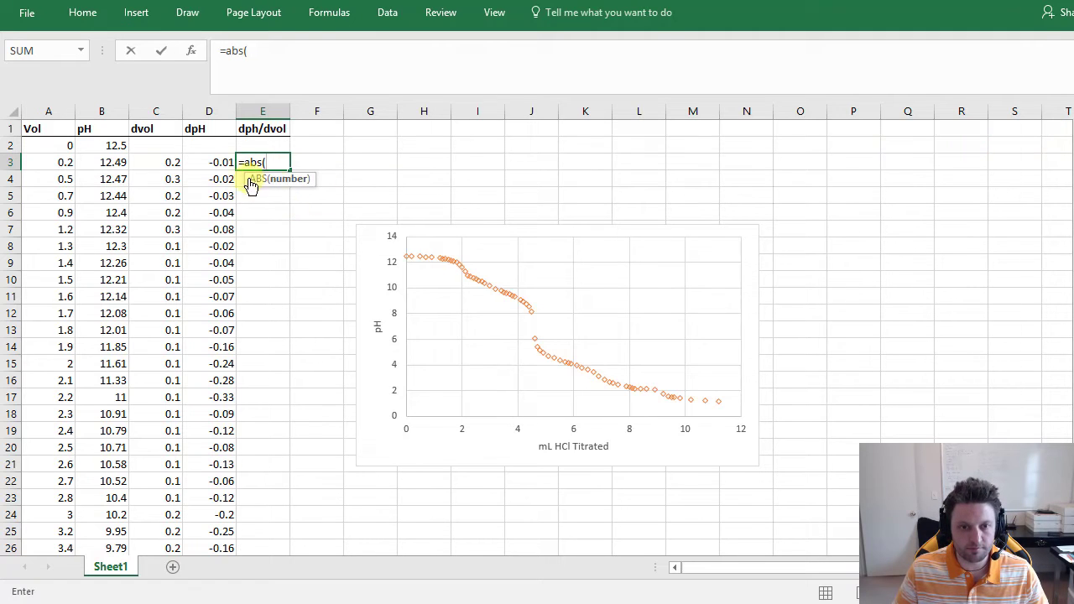
{"action": "left_click", "coordinate": [205, 159]}
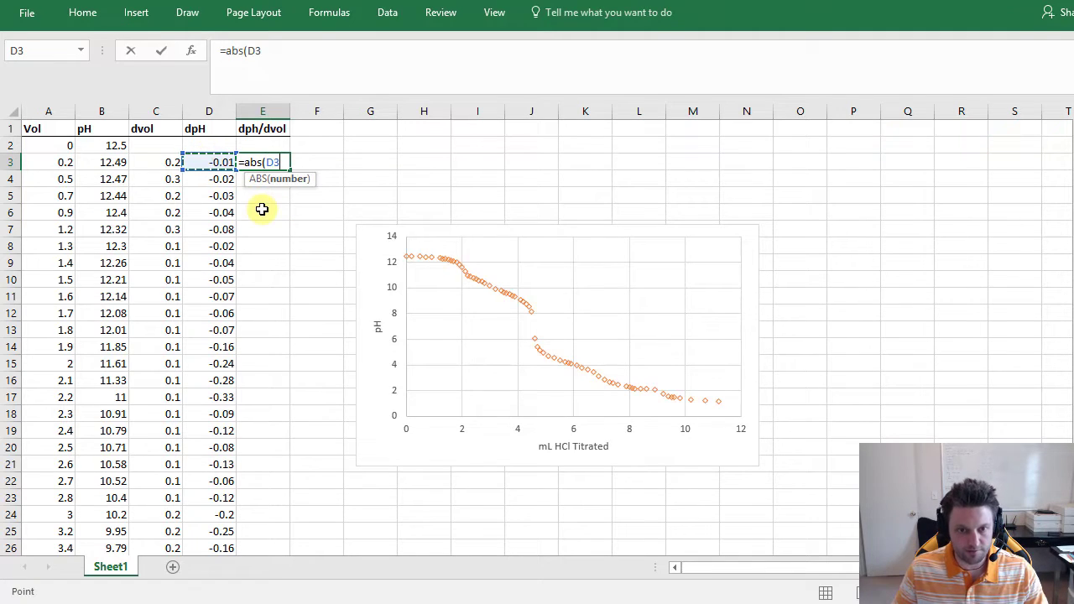
{"action": "type", "text": "/"}
{"action": "left_click", "coordinate": [168, 162]}
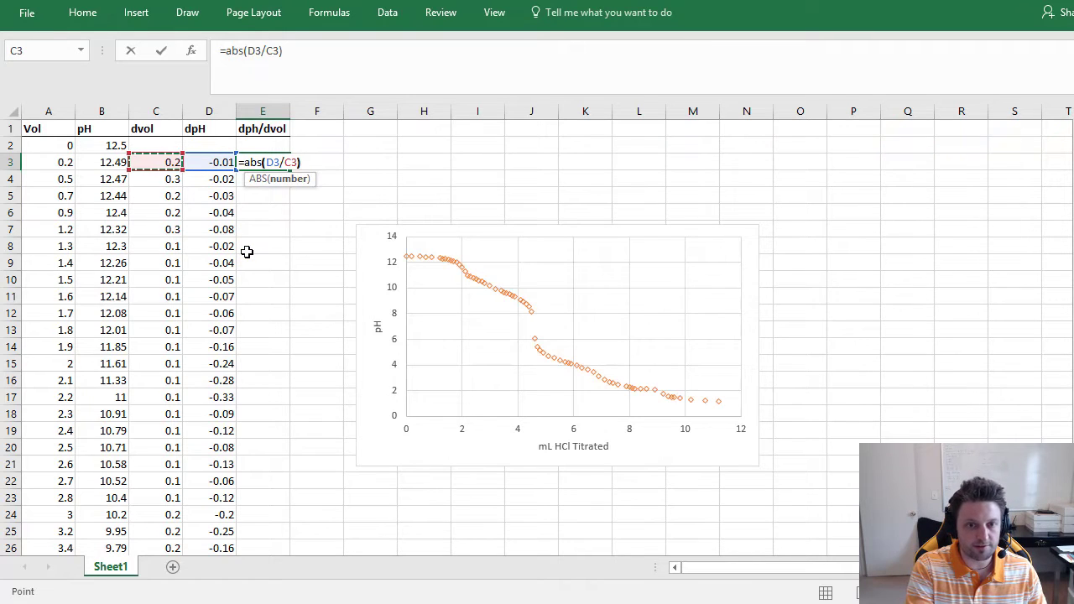
{"action": "key", "text": "Return"}
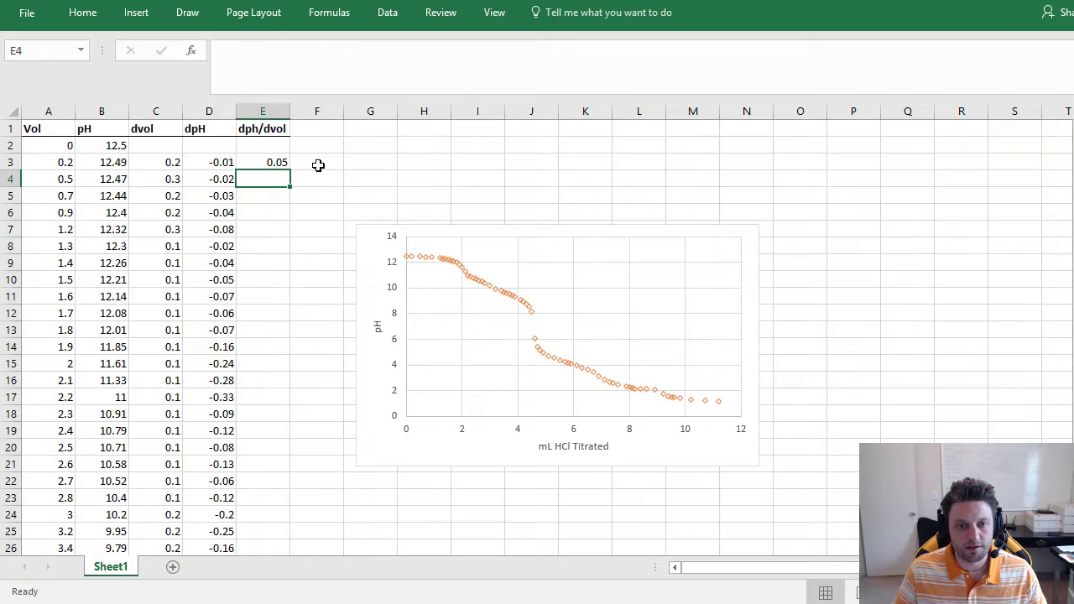
{"action": "left_click", "coordinate": [285, 164]}
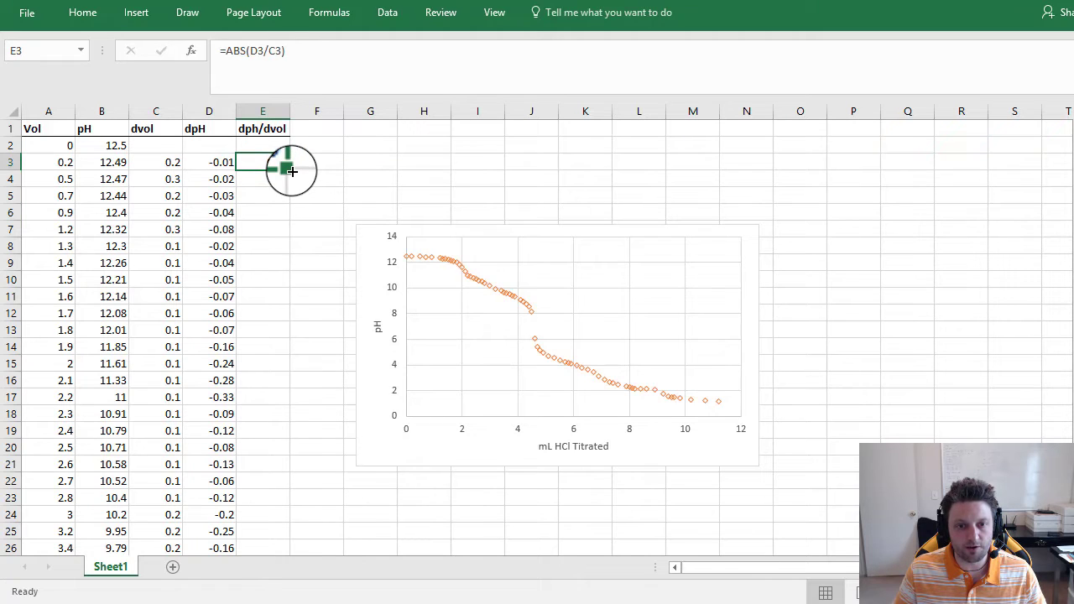
{"action": "double_click", "coordinate": [290, 171]}
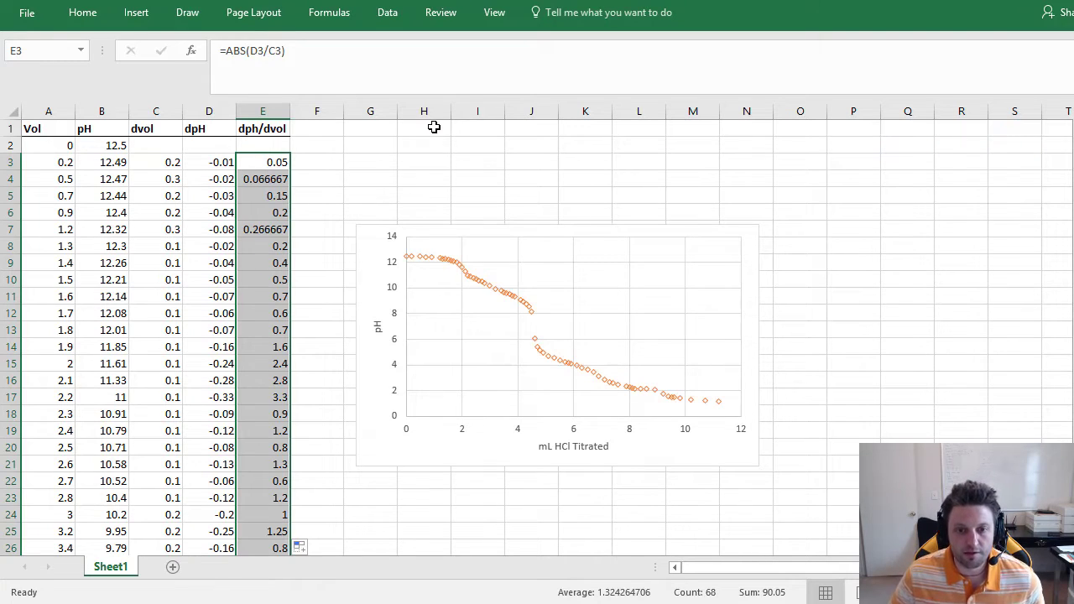
{"action": "left_click", "coordinate": [491, 192]}
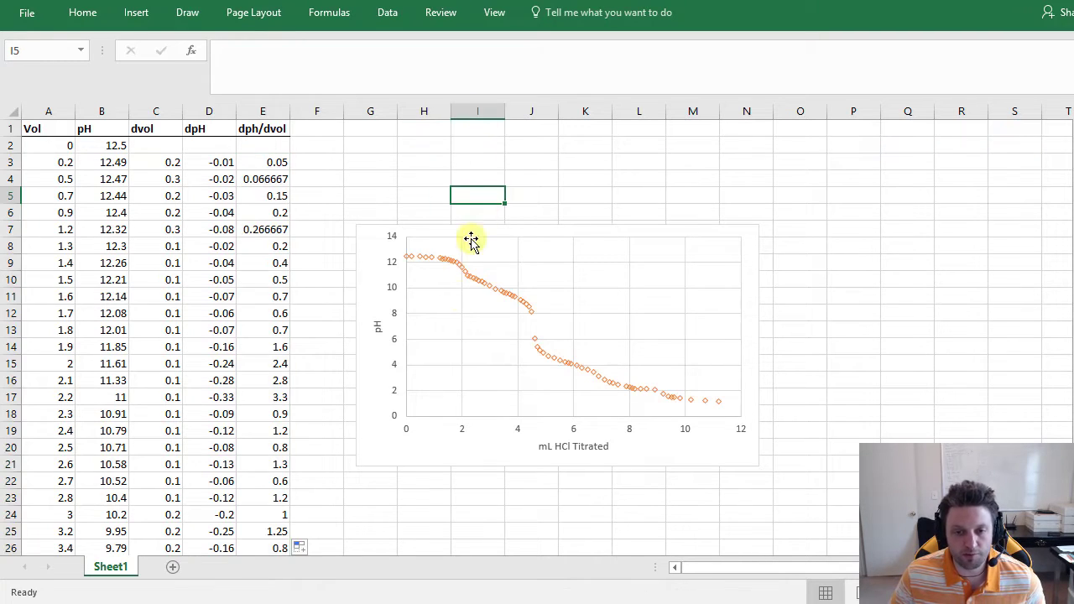
Add a dph/dvol chart series with X values A2:A70 and Y values E2:E70
{"action": "right_click", "coordinate": [447, 379]}
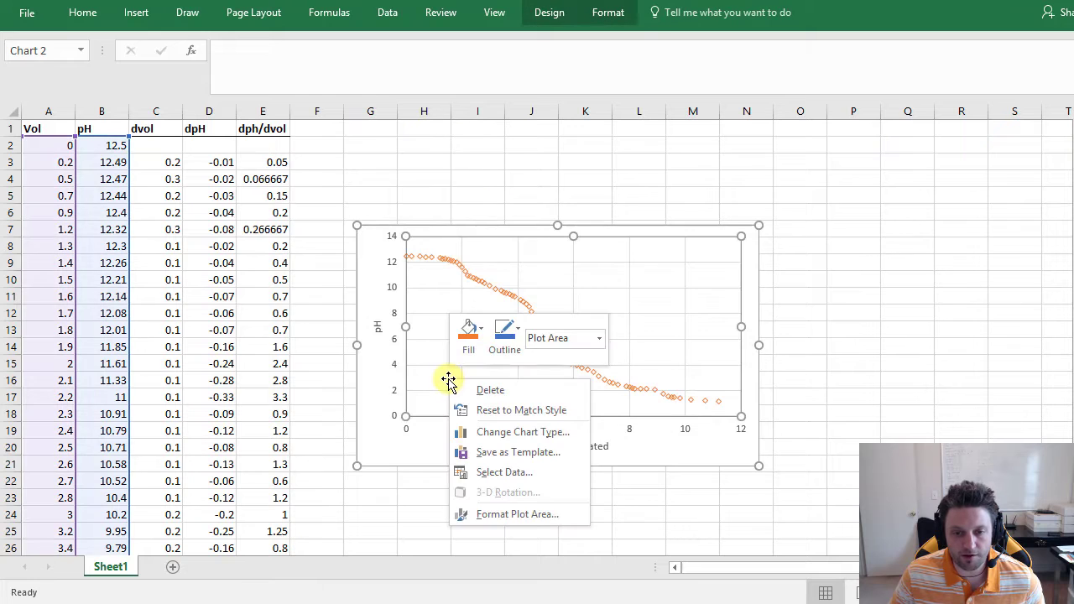
{"action": "left_click", "coordinate": [525, 478]}
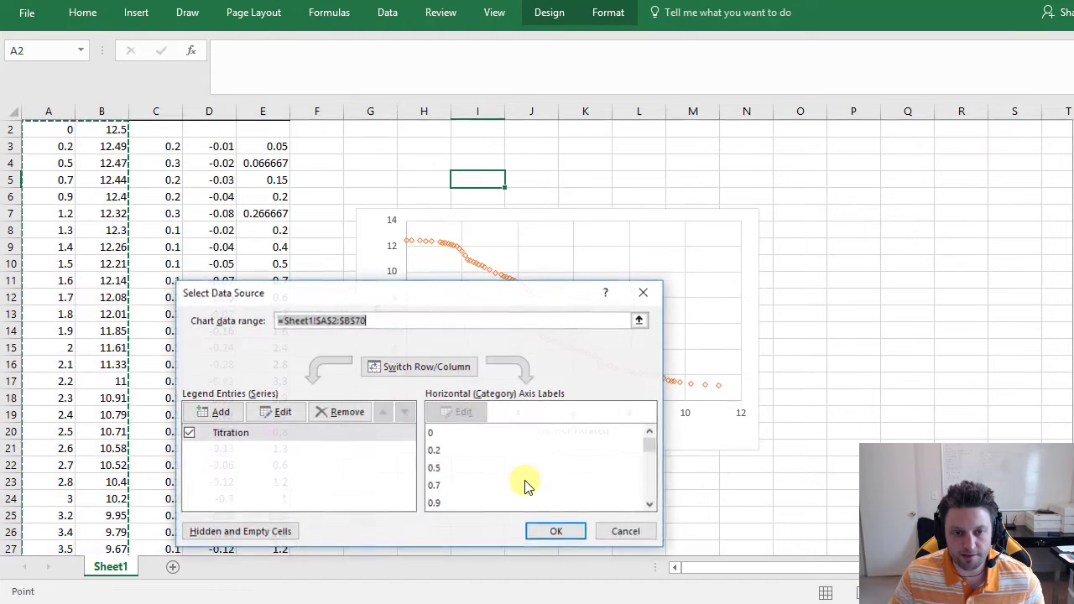
{"action": "left_click", "coordinate": [216, 412]}
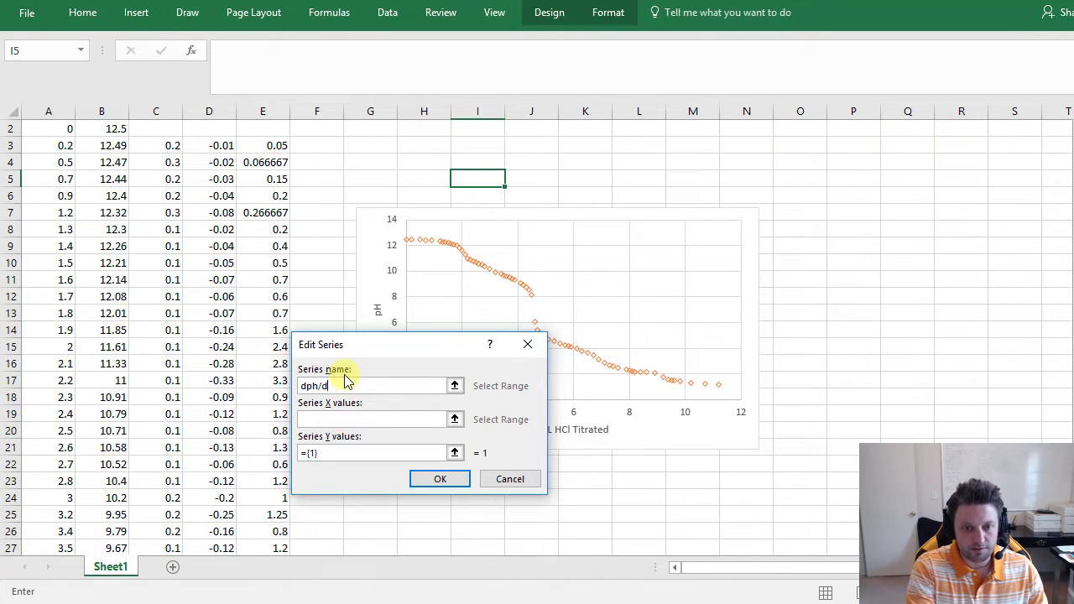
{"action": "key", "text": "Tab"}
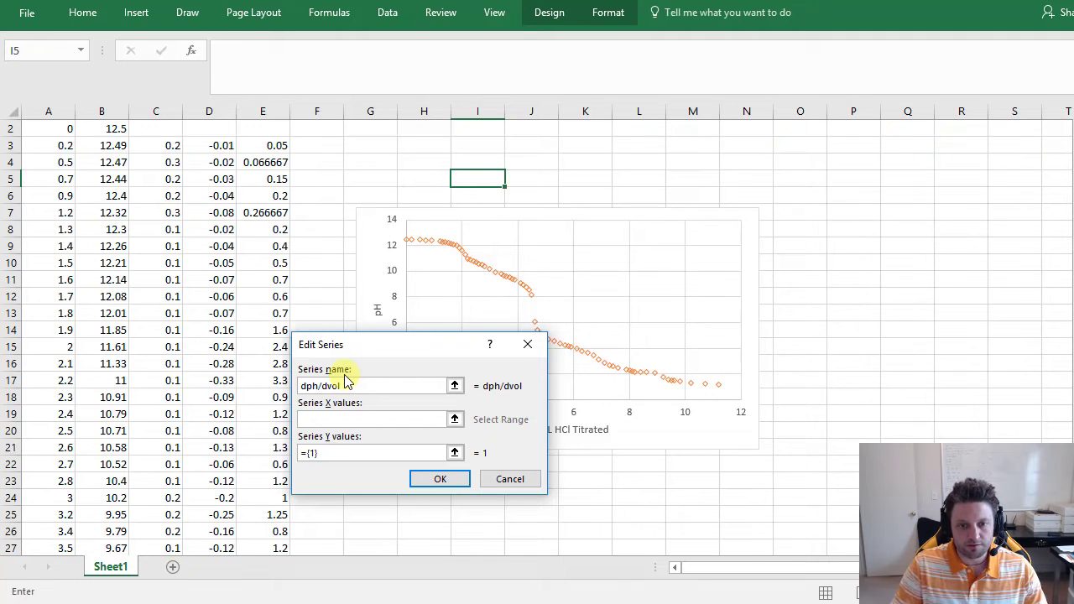
{"action": "scroll", "coordinate": [197, 322], "scroll_direction": "up", "scroll_amount": 1}
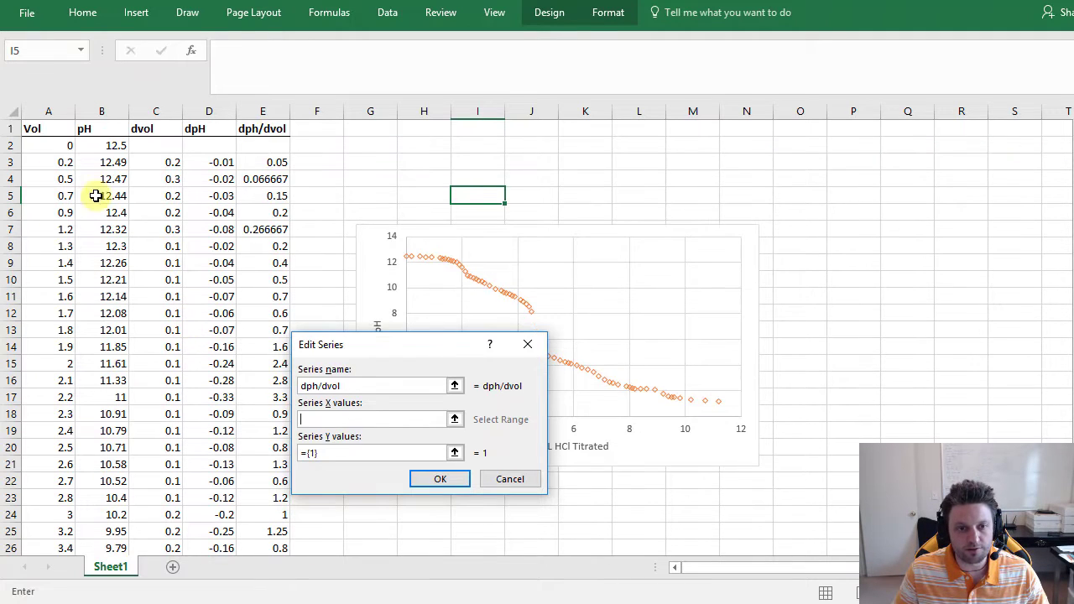
{"action": "left_click_drag", "start_coordinate": [55, 146], "coordinate": [64, 531]}
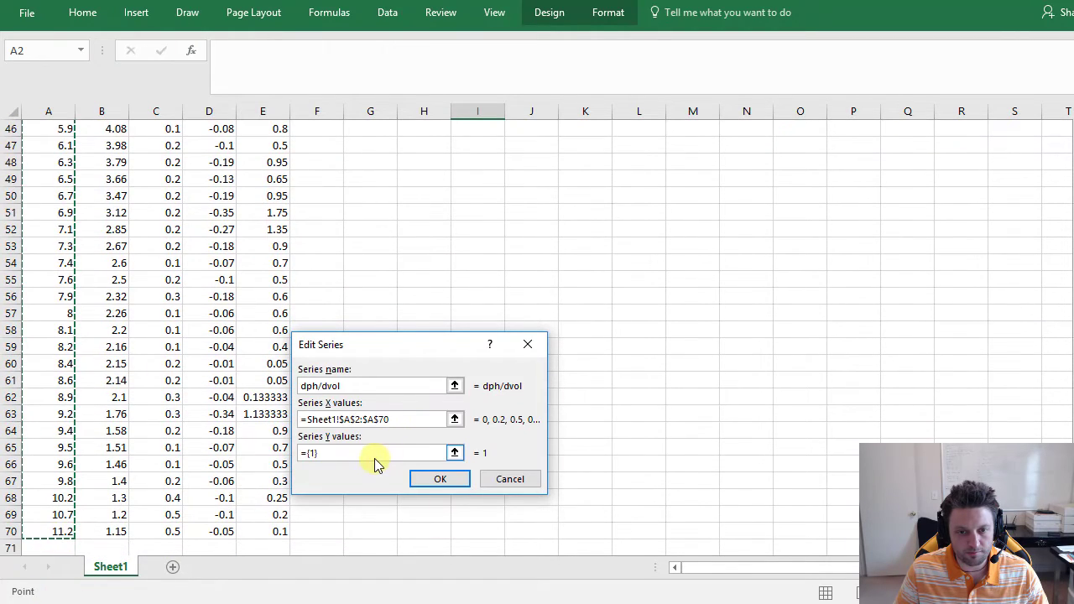
{"action": "left_click_drag", "start_coordinate": [372, 453], "coordinate": [277, 451]}
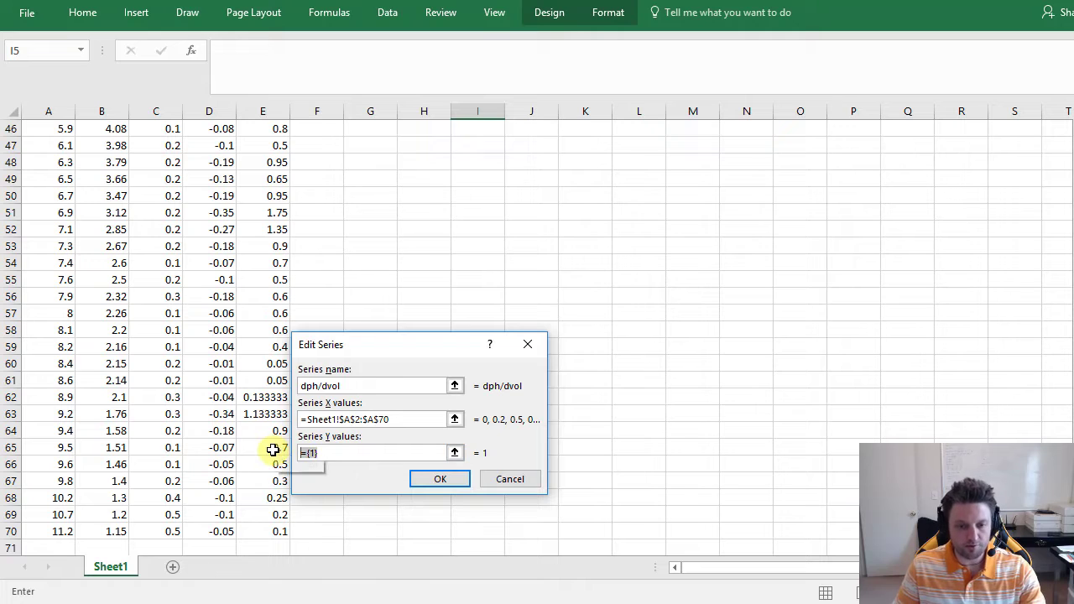
{"action": "key", "text": "BackSpace"}
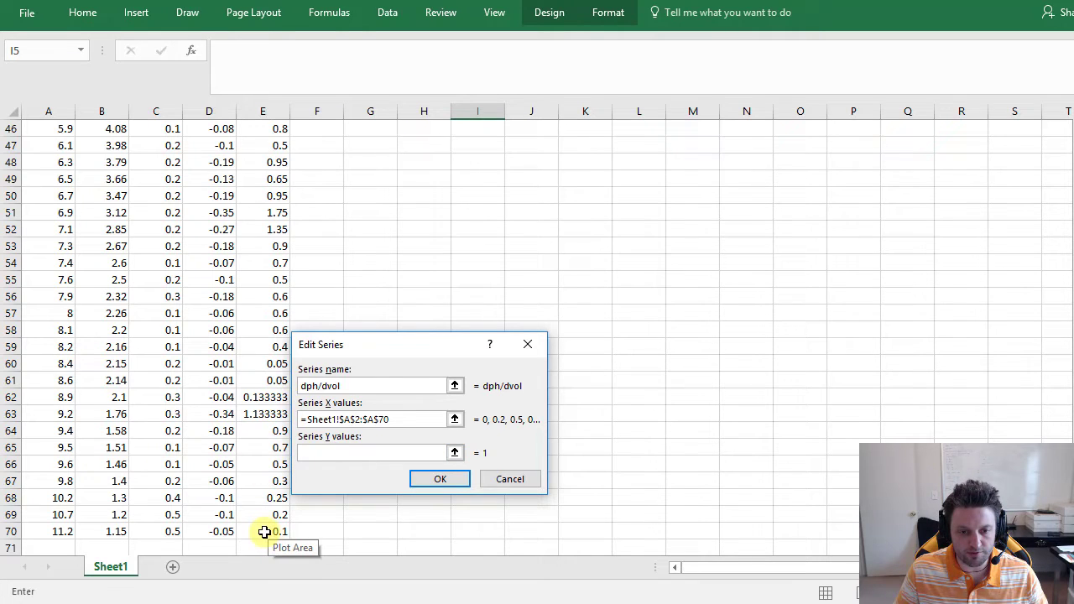
{"action": "left_click_drag", "start_coordinate": [265, 531], "coordinate": [258, 143]}
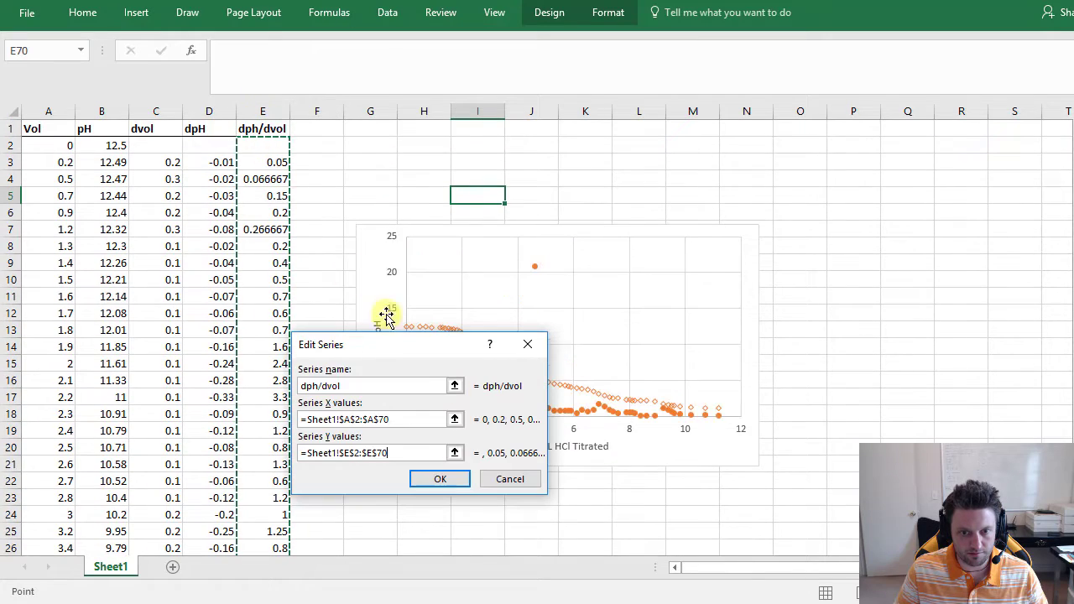
{"action": "left_click", "coordinate": [463, 481]}
{"action": "left_click", "coordinate": [539, 532]}
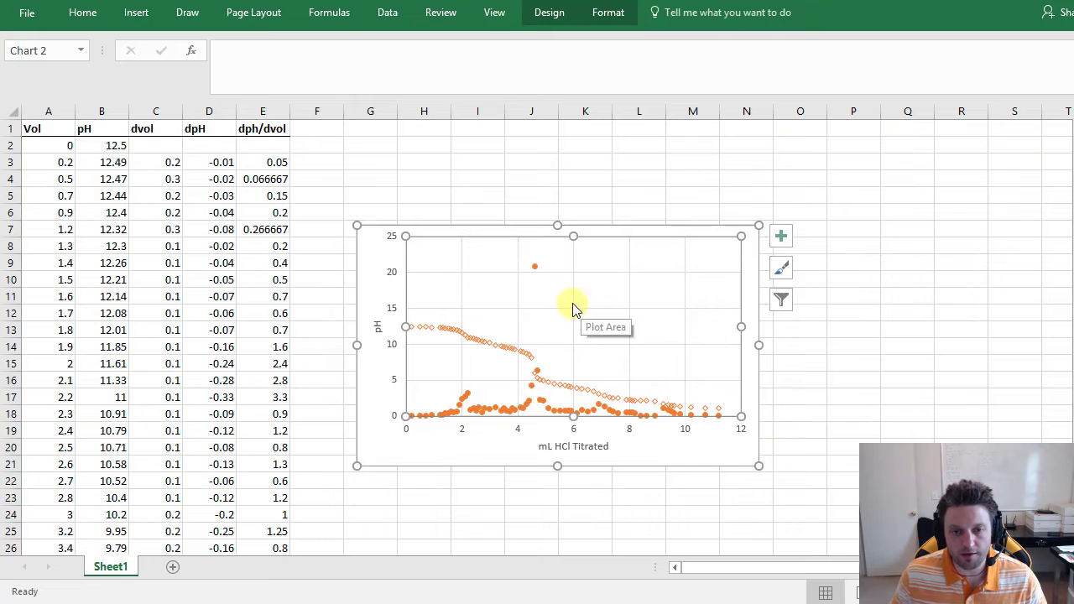
Plot the dph/dvol series on the secondary axis
{"action": "left_click", "coordinate": [533, 267]}
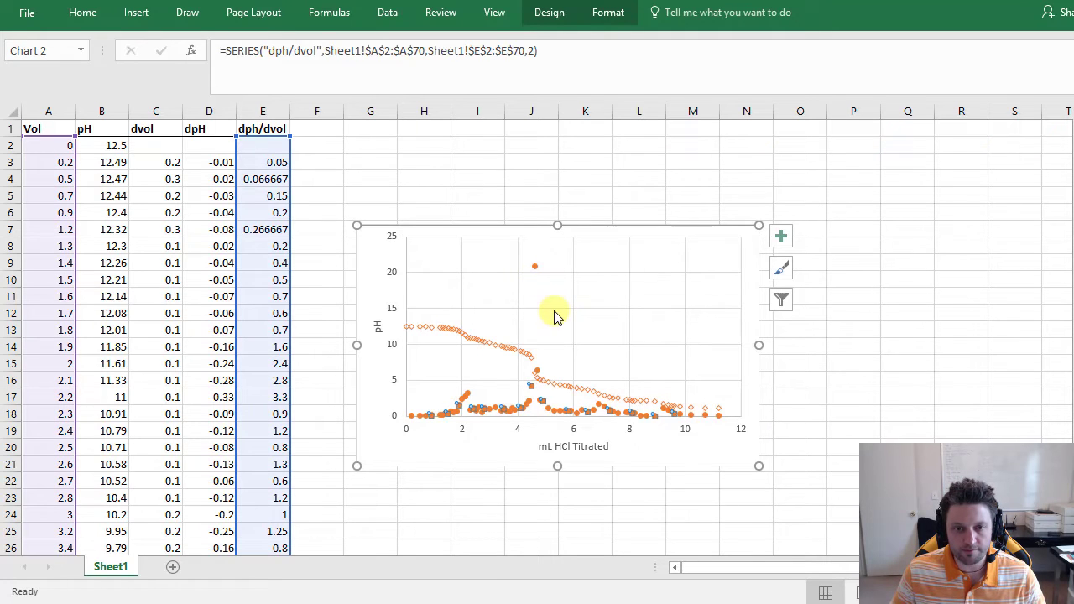
{"action": "left_click", "coordinate": [618, 12]}
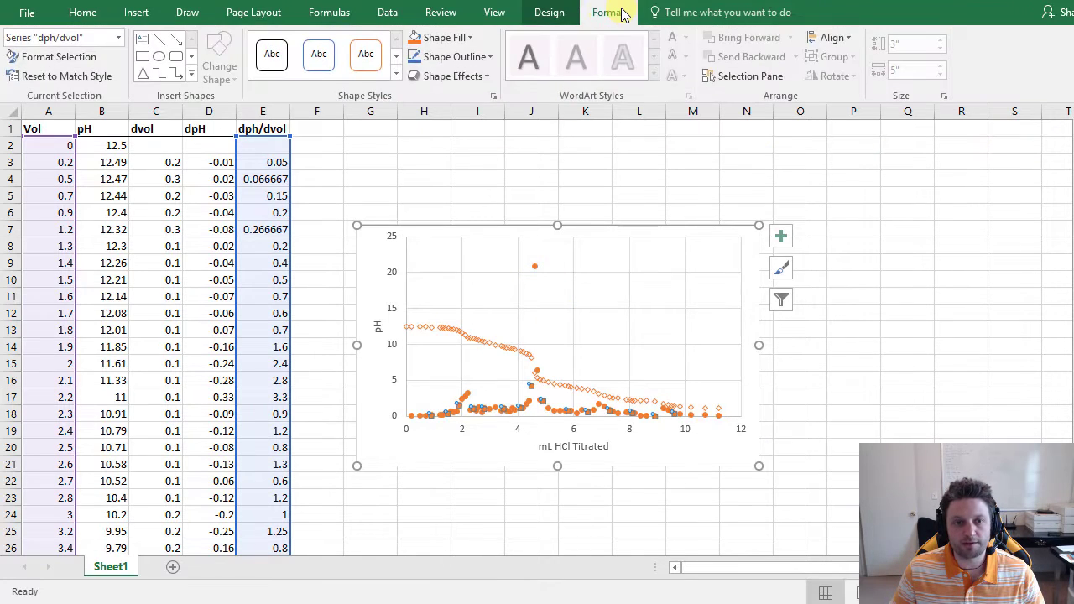
{"action": "left_click", "coordinate": [73, 56]}
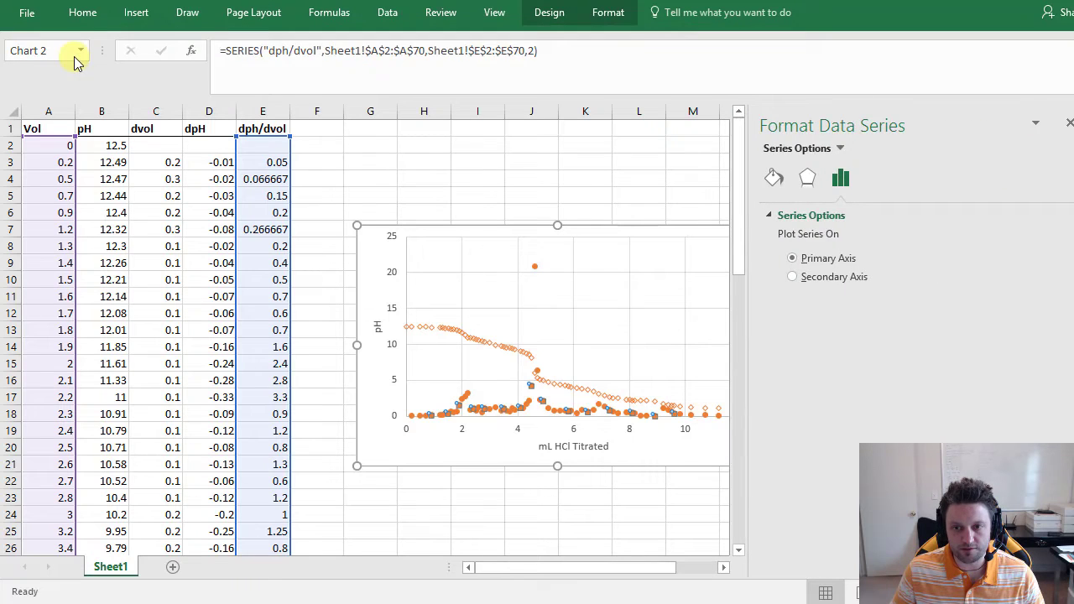
{"action": "left_click", "coordinate": [841, 279]}
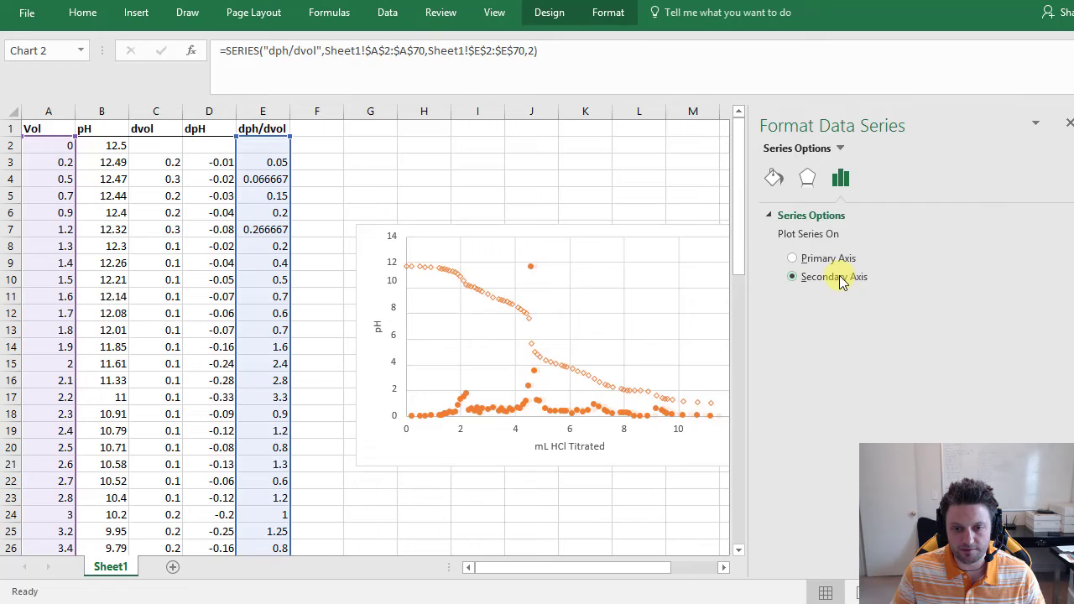
{"action": "left_click", "coordinate": [1068, 124]}
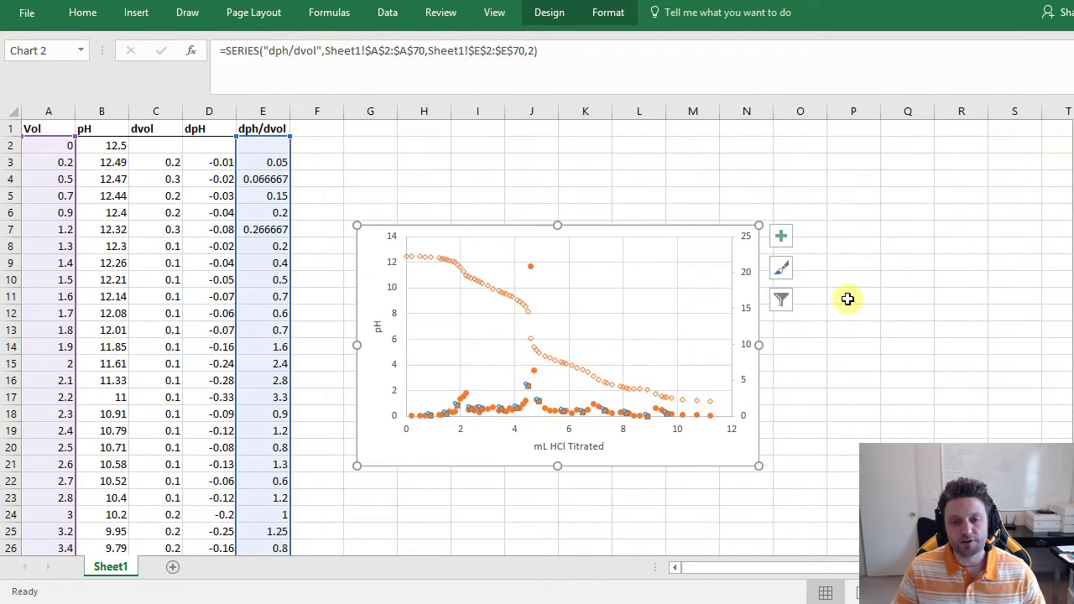
Draw the dph/dvol series as a thin dark blue-grey solid line
{"action": "left_click", "coordinate": [631, 10]}
{"action": "left_click", "coordinate": [34, 49]}
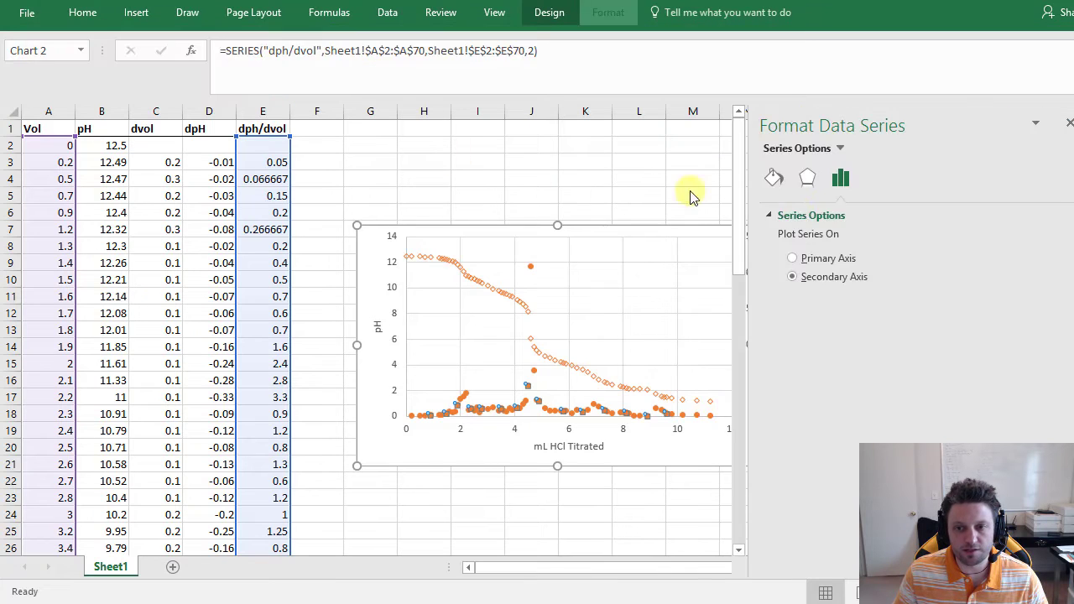
{"action": "left_click", "coordinate": [774, 179]}
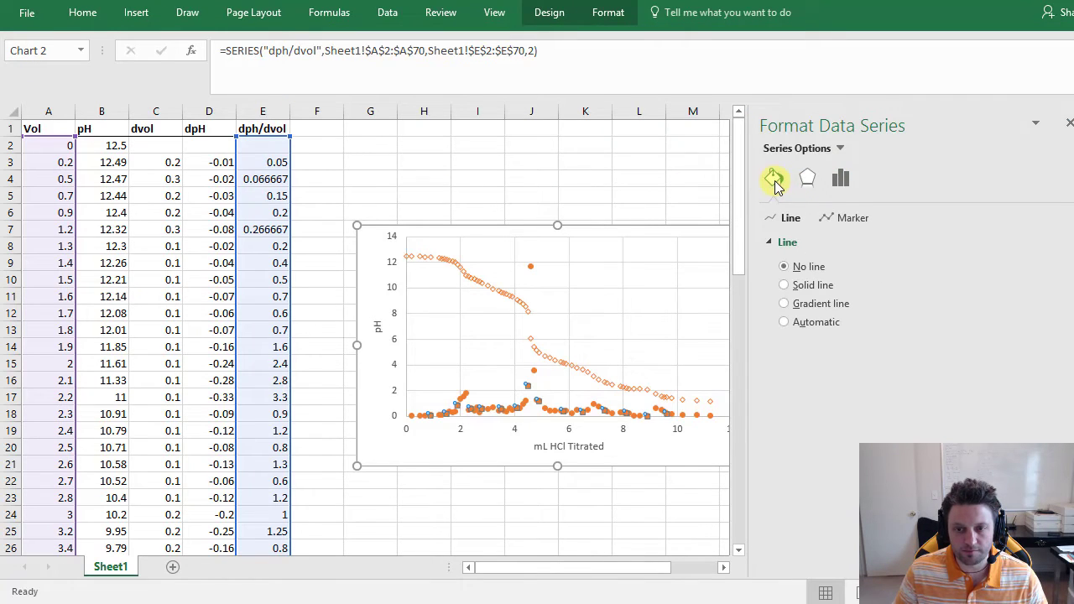
{"action": "left_click", "coordinate": [813, 286]}
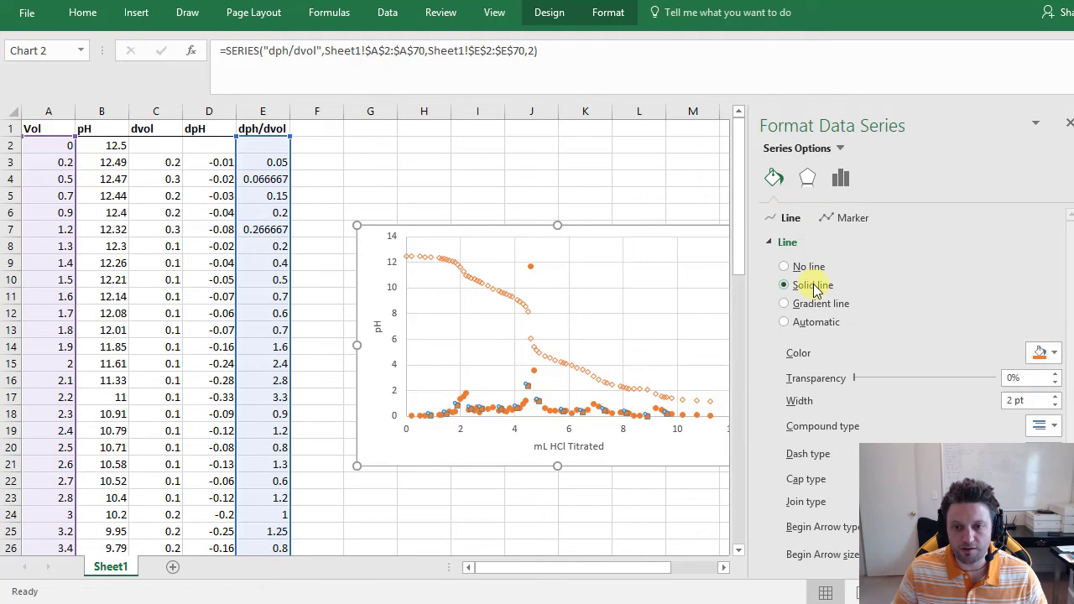
{"action": "left_click", "coordinate": [1054, 407]}
{"action": "left_click", "coordinate": [1055, 407]}
{"action": "left_click", "coordinate": [1055, 407]}
{"action": "left_click", "coordinate": [1055, 407]}
{"action": "left_click", "coordinate": [1045, 353]}
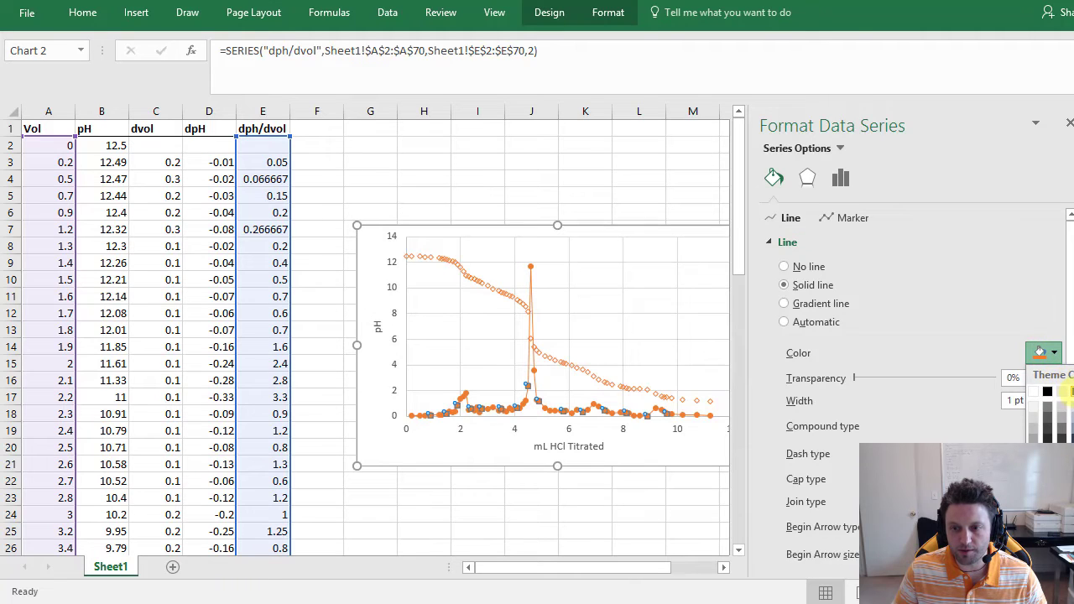
{"action": "left_click", "coordinate": [1065, 390]}
Remove the markers from the dph/dvol series
{"action": "left_click", "coordinate": [833, 217]}
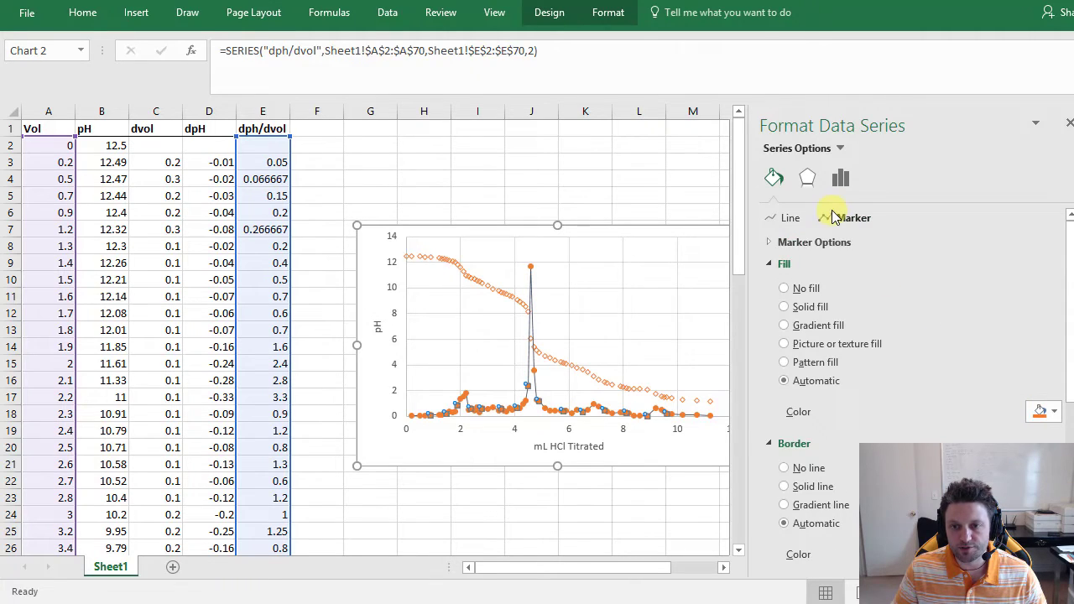
{"action": "left_click", "coordinate": [777, 247]}
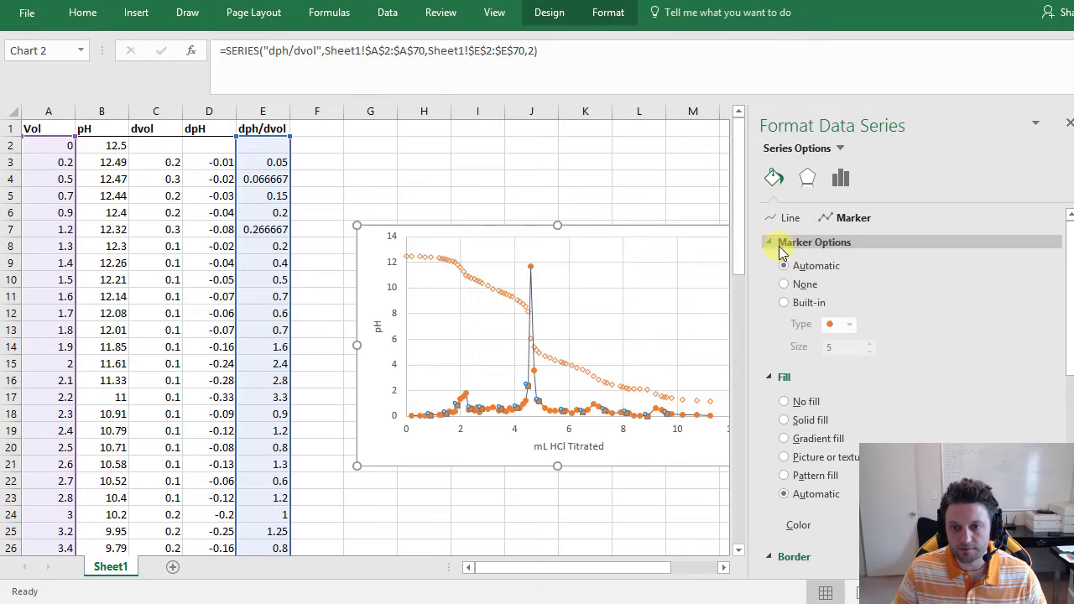
{"action": "left_click", "coordinate": [804, 285]}
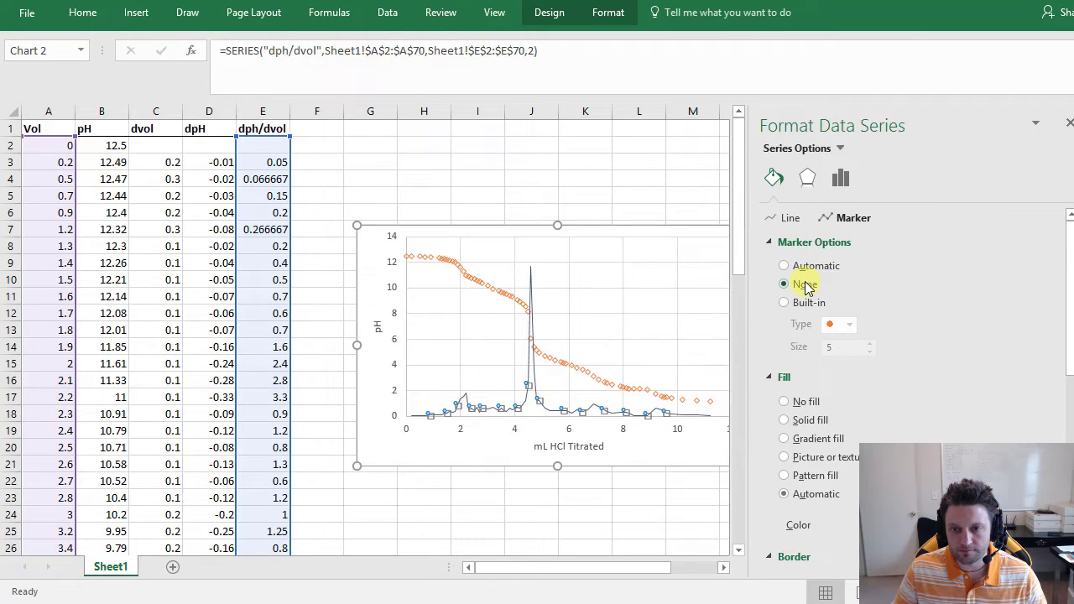
{"action": "left_click", "coordinate": [1069, 122]}
{"action": "left_click", "coordinate": [662, 184]}
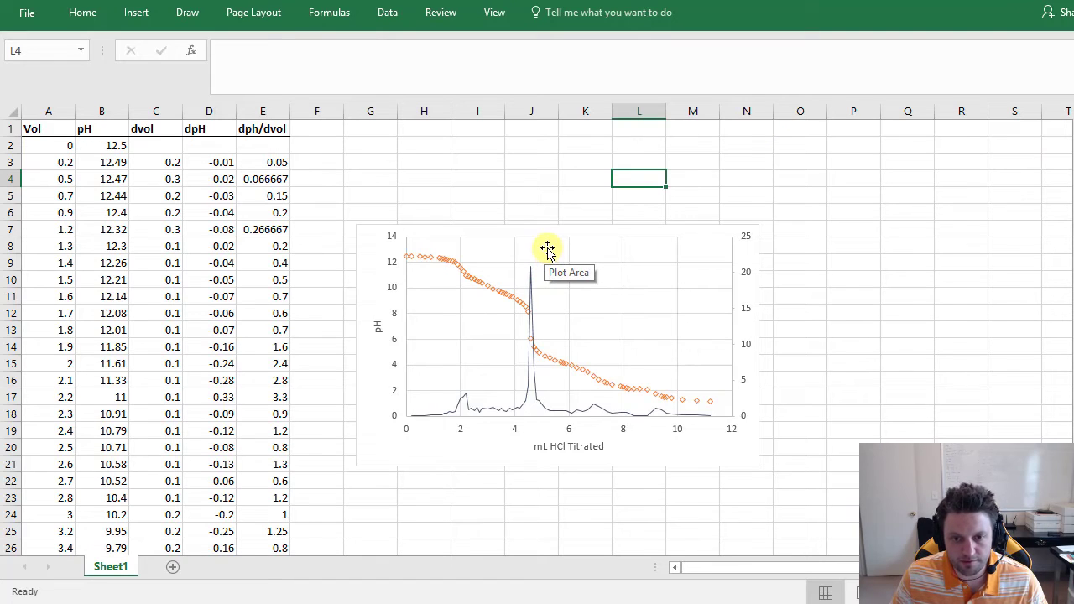
Enter the heading 'Eq vol' in O1 and the value 4.6 in O2
{"action": "mouse_move", "coordinate": [530, 274]}
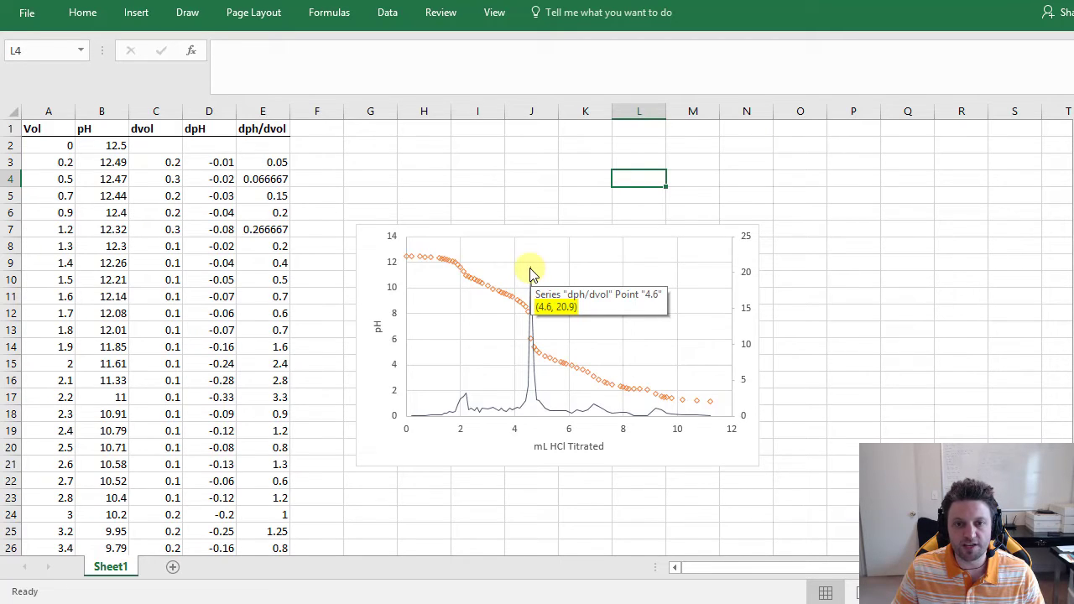
{"action": "left_click", "coordinate": [811, 130]}
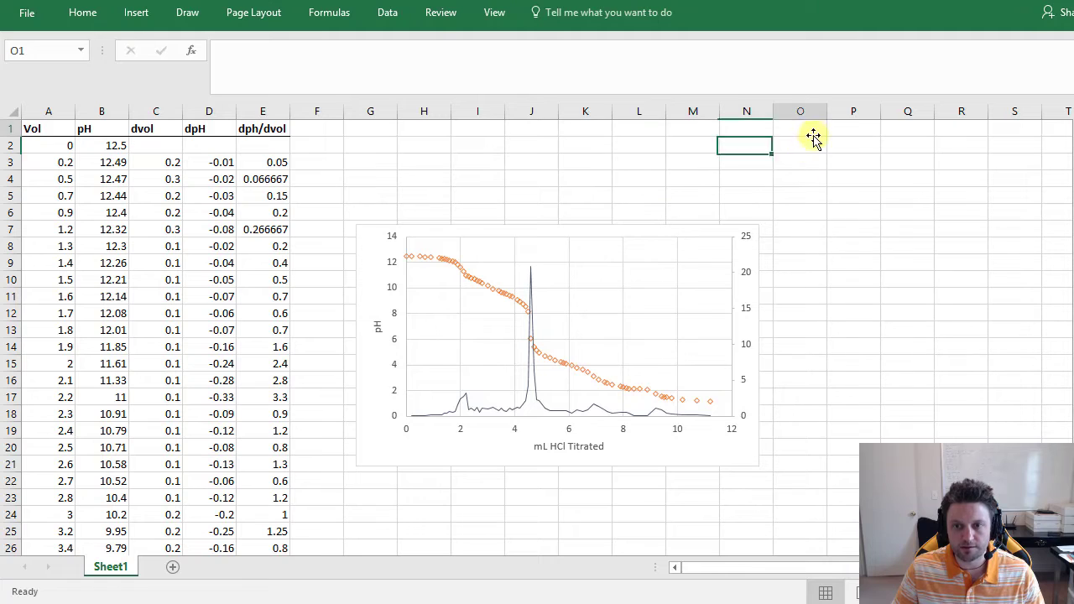
{"action": "type", "text": "Eq vol"}
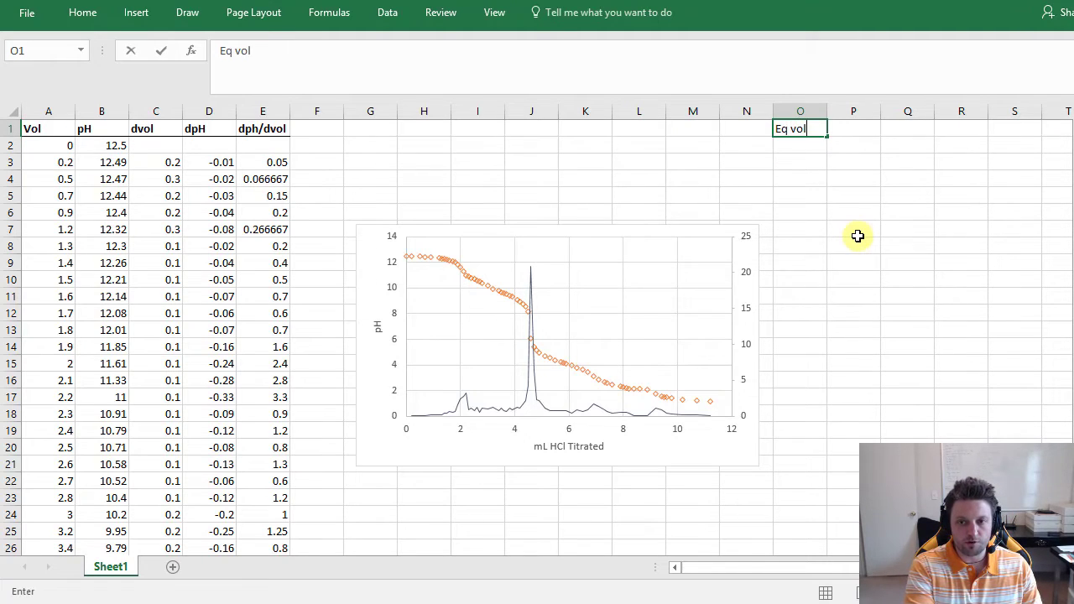
{"action": "key", "text": "Return"}
{"action": "type", "text": "4.6"}
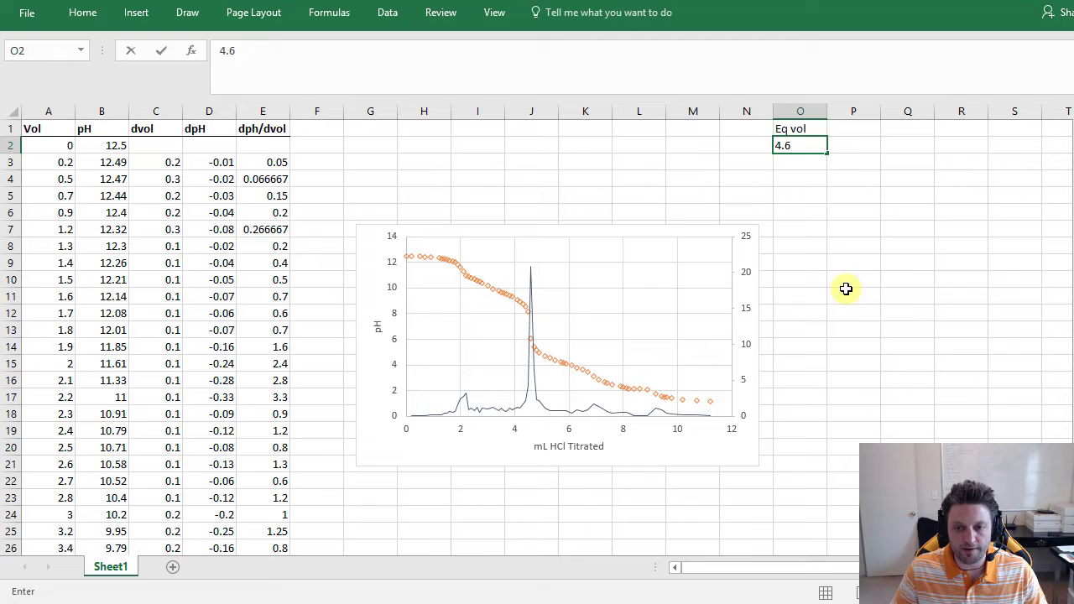
{"action": "left_click", "coordinate": [748, 309]}
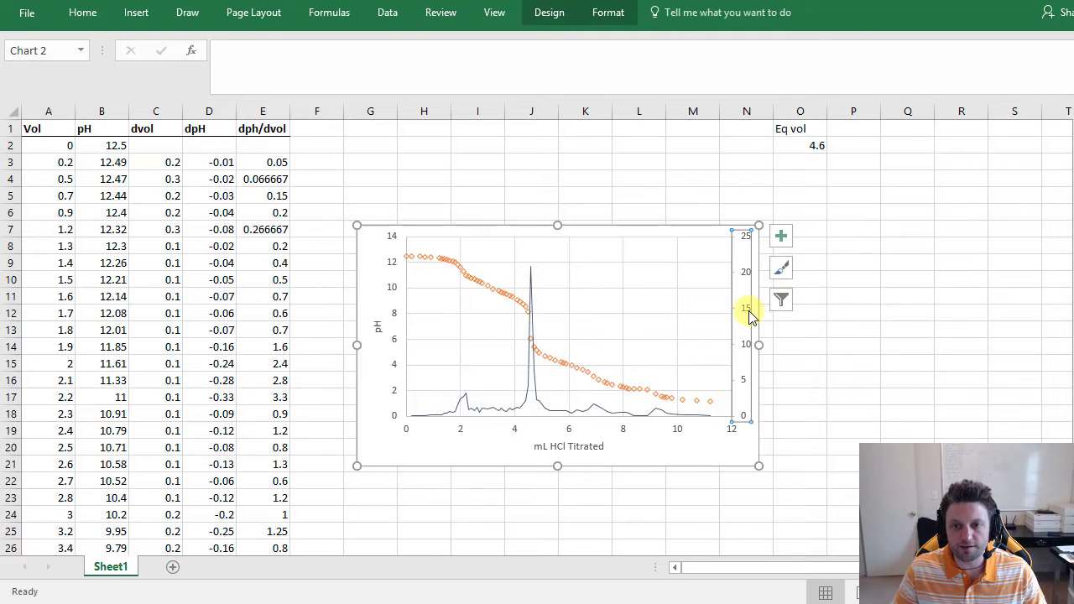
Set the secondary dph/dvol axis maximum bound to 5
{"action": "left_click", "coordinate": [592, 24]}
{"action": "left_click", "coordinate": [46, 53]}
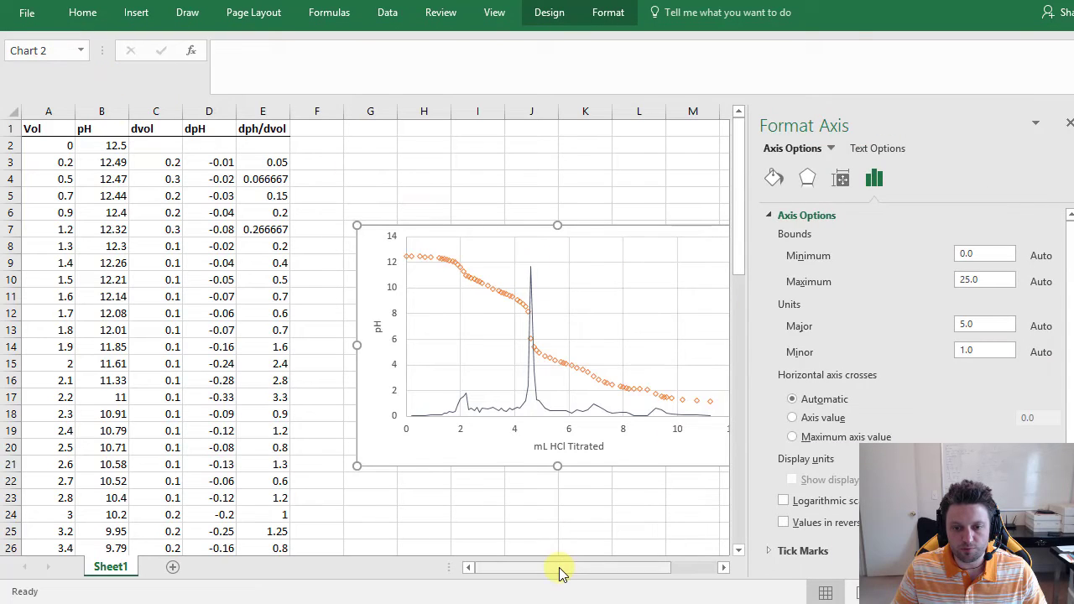
{"action": "left_click_drag", "start_coordinate": [560, 562], "coordinate": [579, 568]}
{"action": "left_click", "coordinate": [998, 281]}
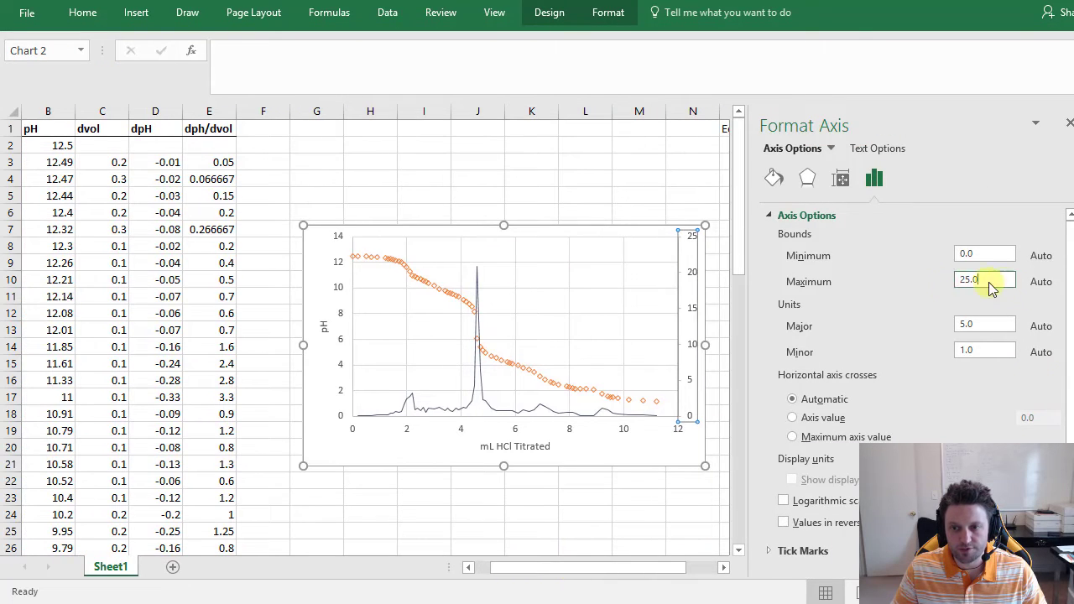
{"action": "type", "text": "5"}
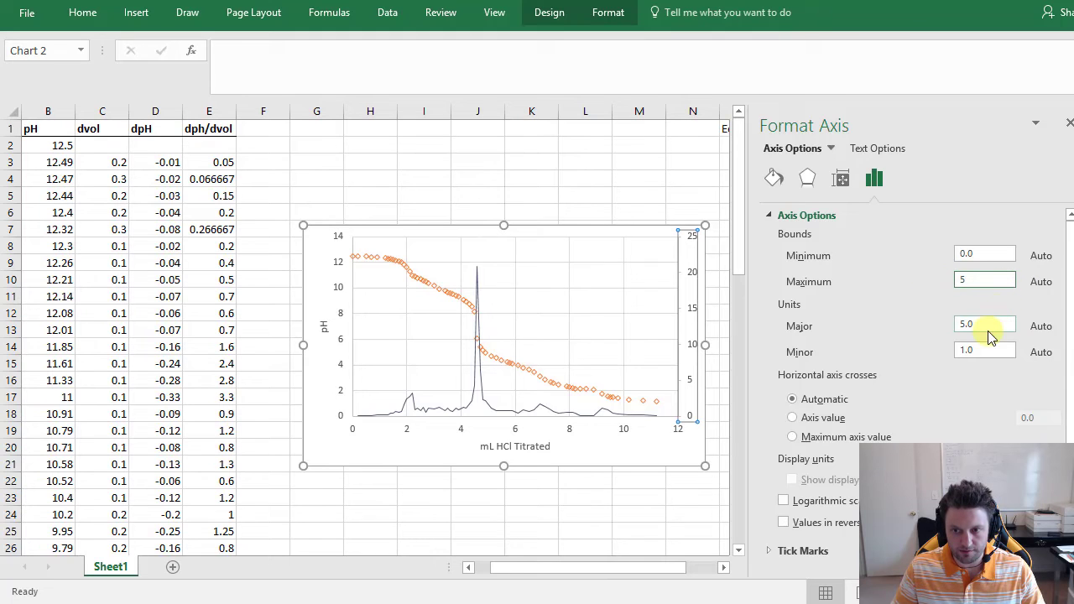
{"action": "left_click", "coordinate": [989, 327]}
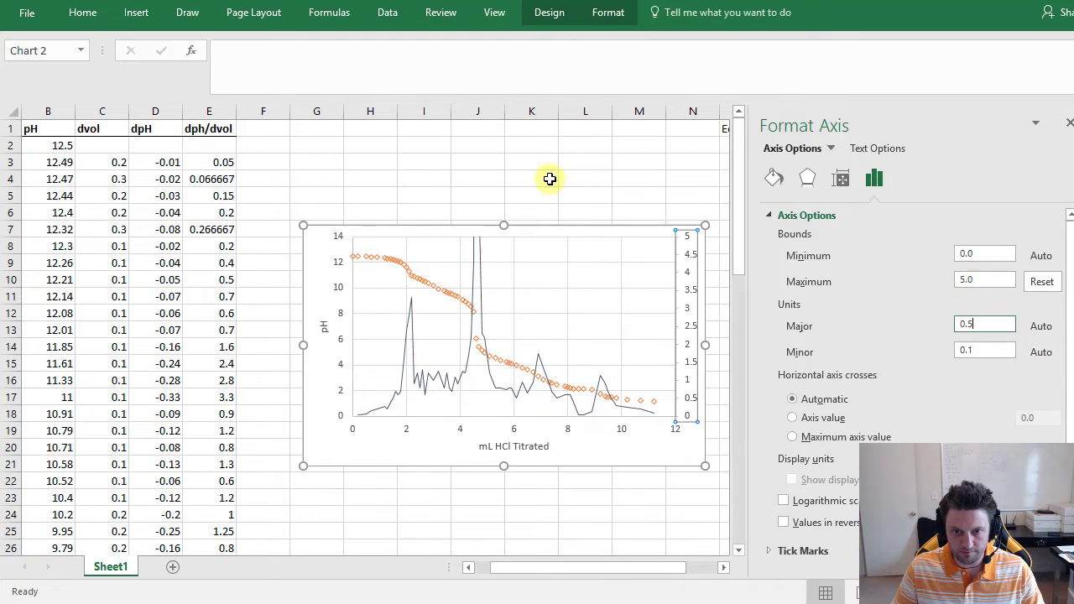
{"action": "left_click", "coordinate": [1069, 125]}
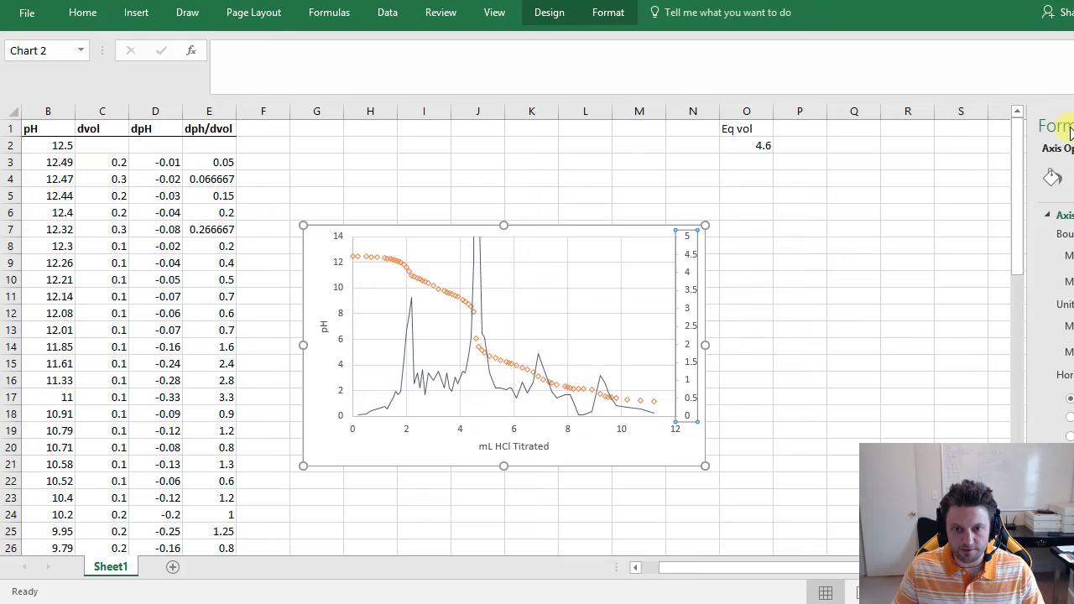
{"action": "left_click", "coordinate": [587, 176]}
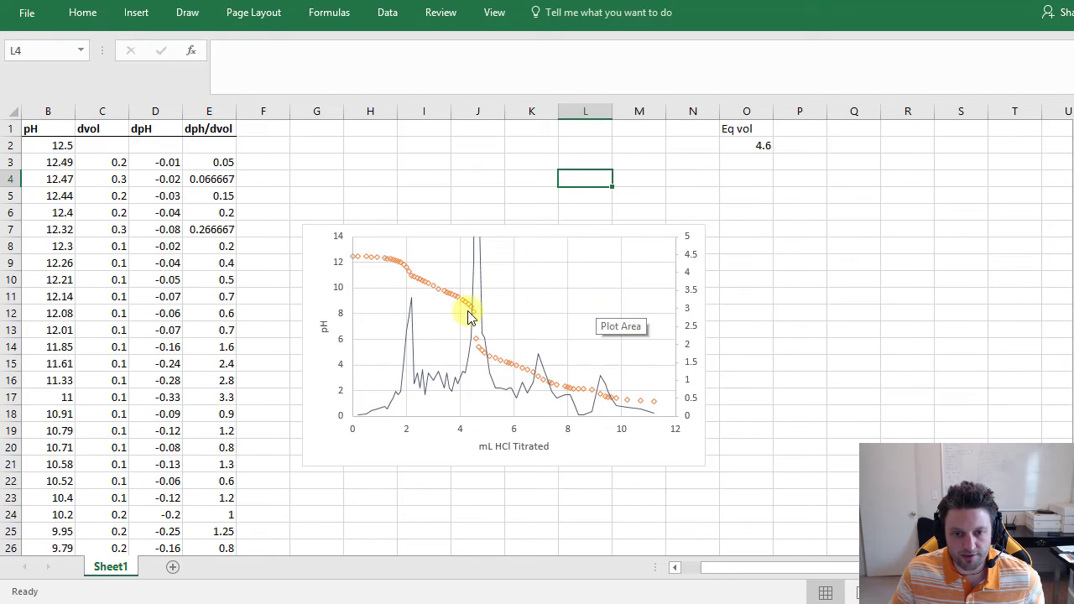
{"action": "mouse_move", "coordinate": [413, 303]}
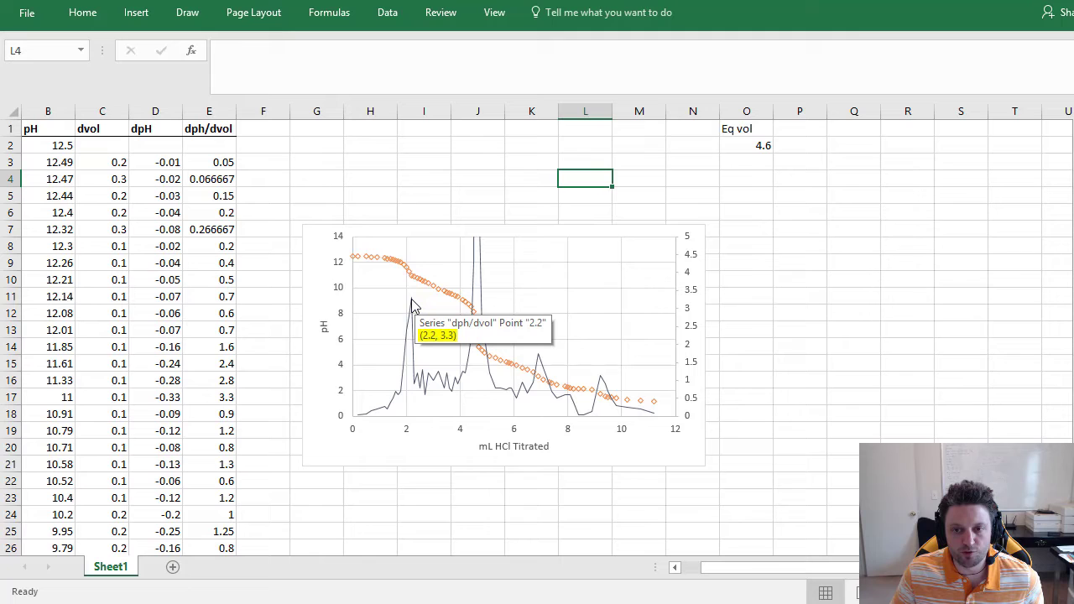
Enter equivalence volumes 2.2, 6.9 and 9.2 below 4.6 in the Eq vol column, read from the chart
{"action": "left_click", "coordinate": [754, 161]}
{"action": "type", "text": "2.2"}
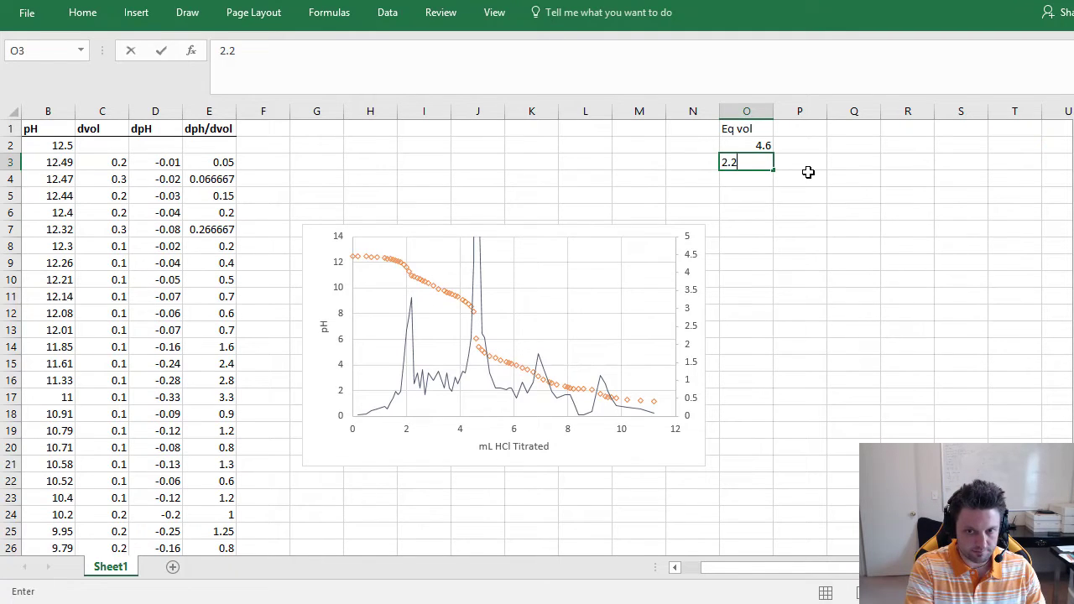
{"action": "key", "text": "Return"}
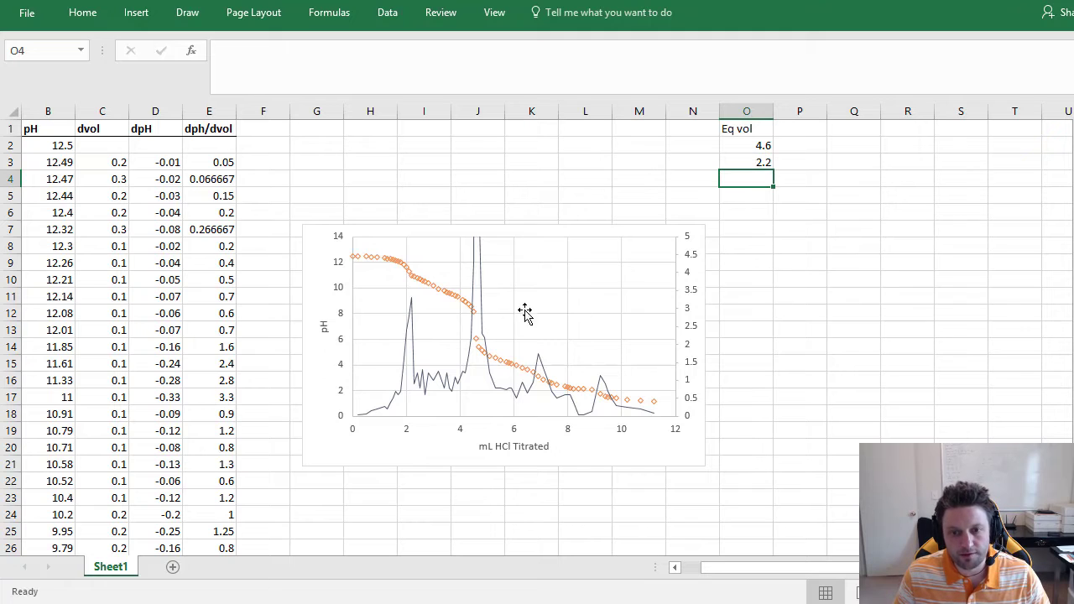
{"action": "mouse_move", "coordinate": [538, 359]}
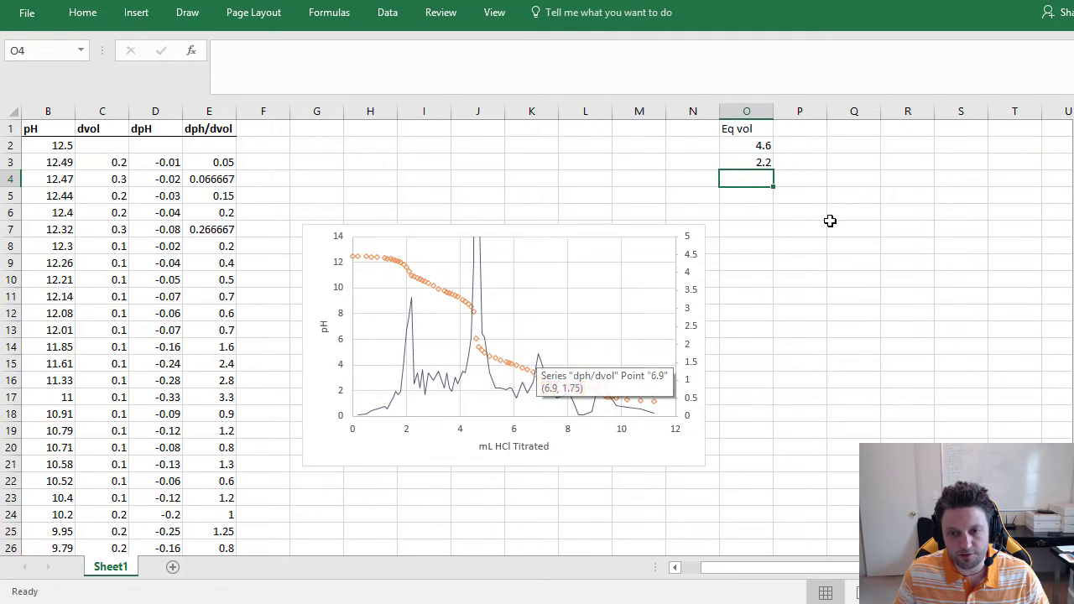
{"action": "type", "text": "6."}
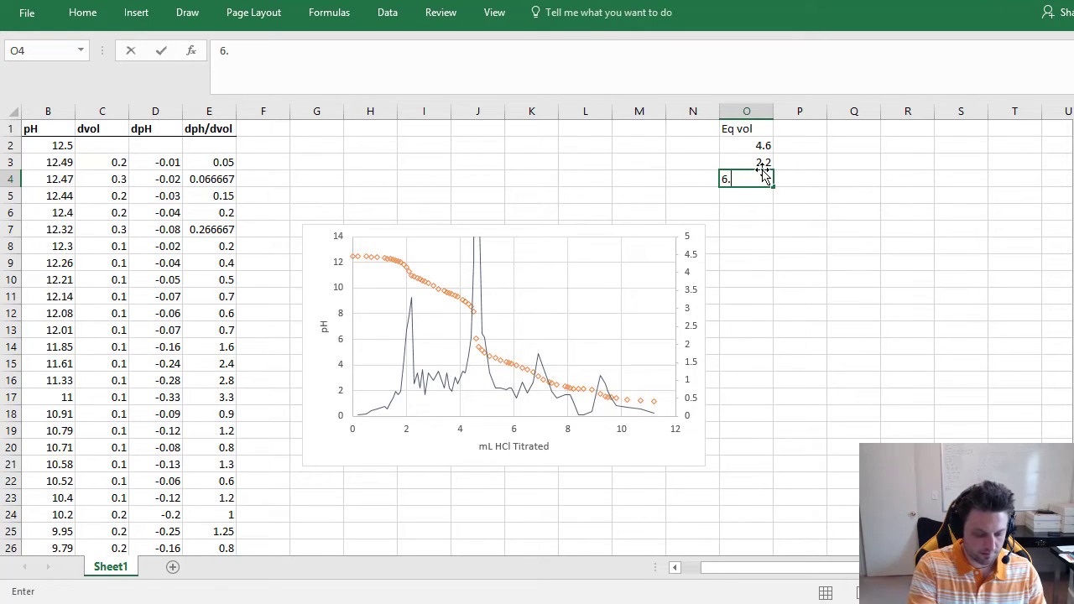
{"action": "type", "text": "9"}
{"action": "key", "text": "Return"}
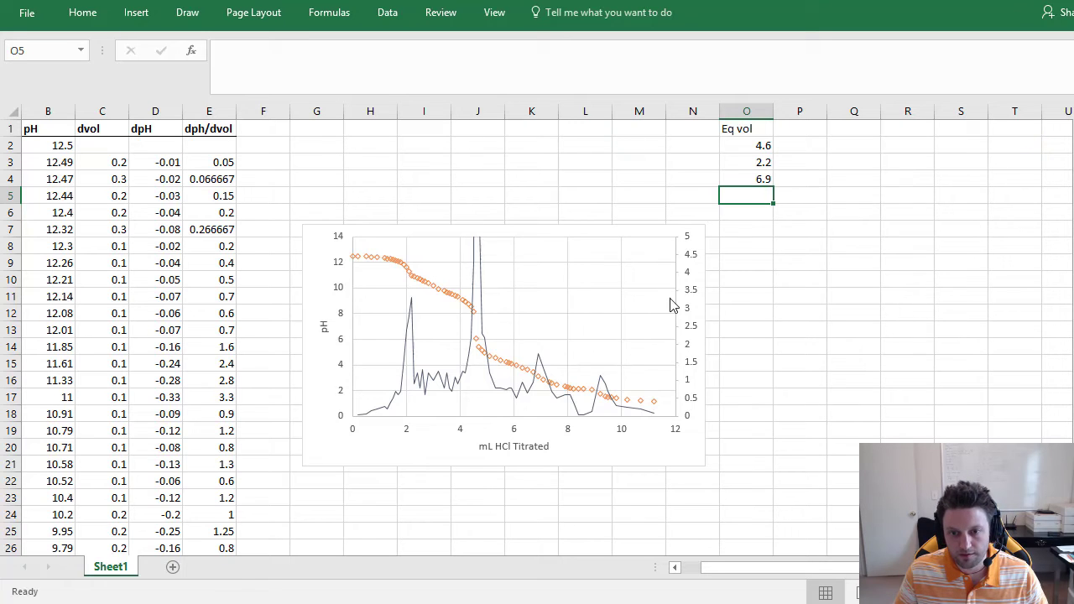
{"action": "mouse_move", "coordinate": [599, 379]}
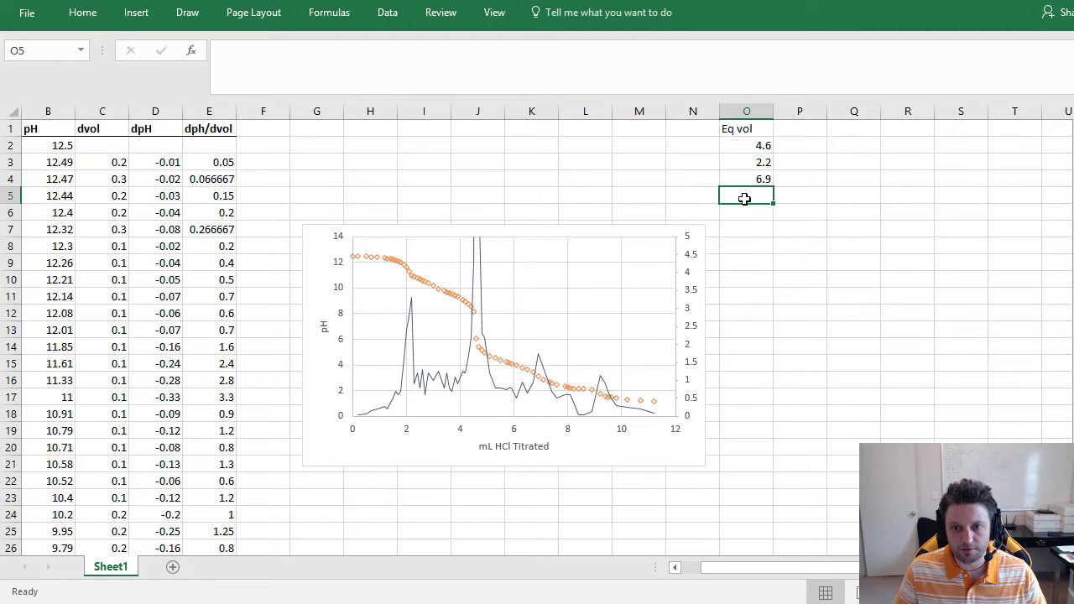
{"action": "type", "text": "9.2"}
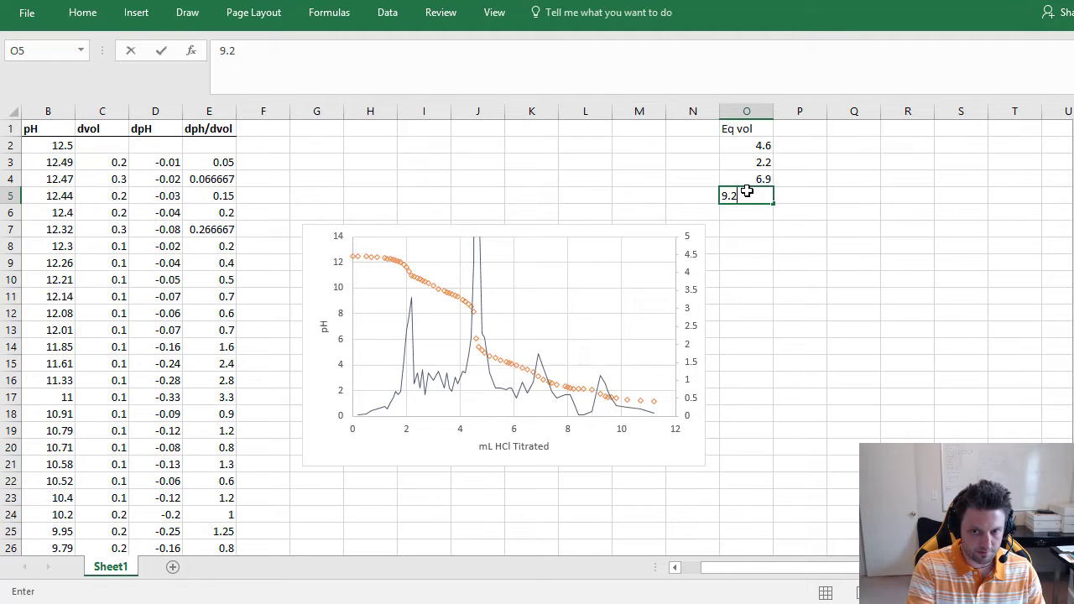
{"action": "key", "text": "Return"}
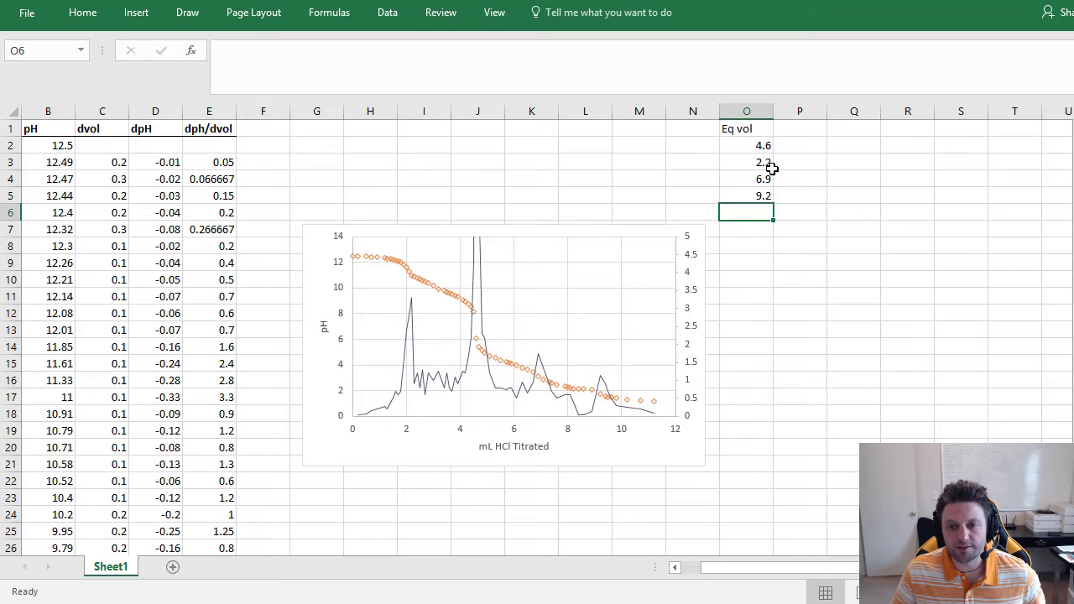
Reorder the Eq vol list by overwriting O2 with 2.2 and O3 with 4.6
{"action": "left_click", "coordinate": [754, 145]}
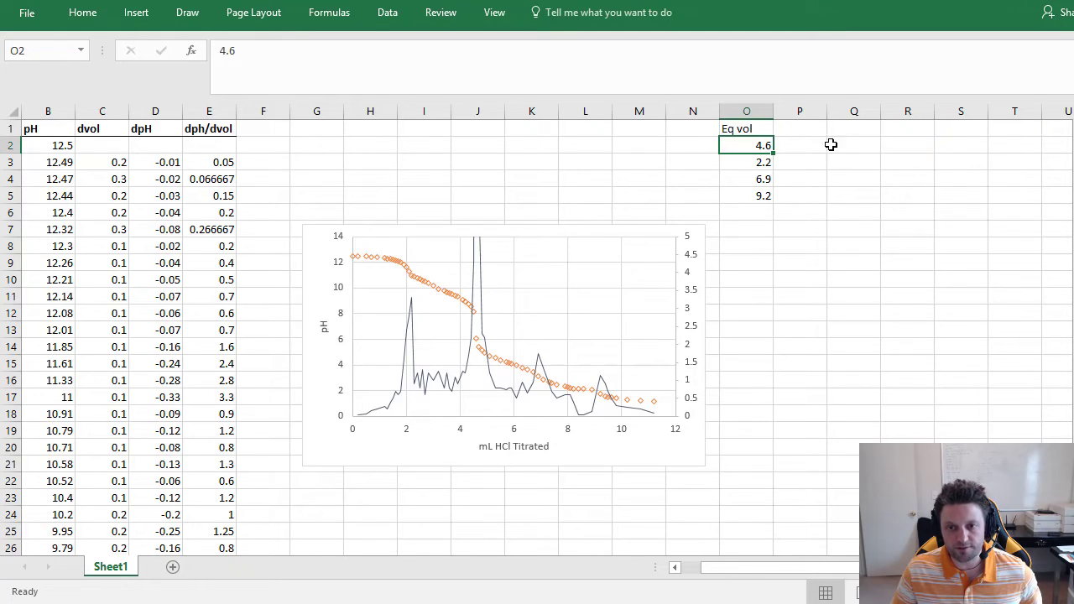
{"action": "type", "text": "2.2"}
{"action": "key", "text": "Return"}
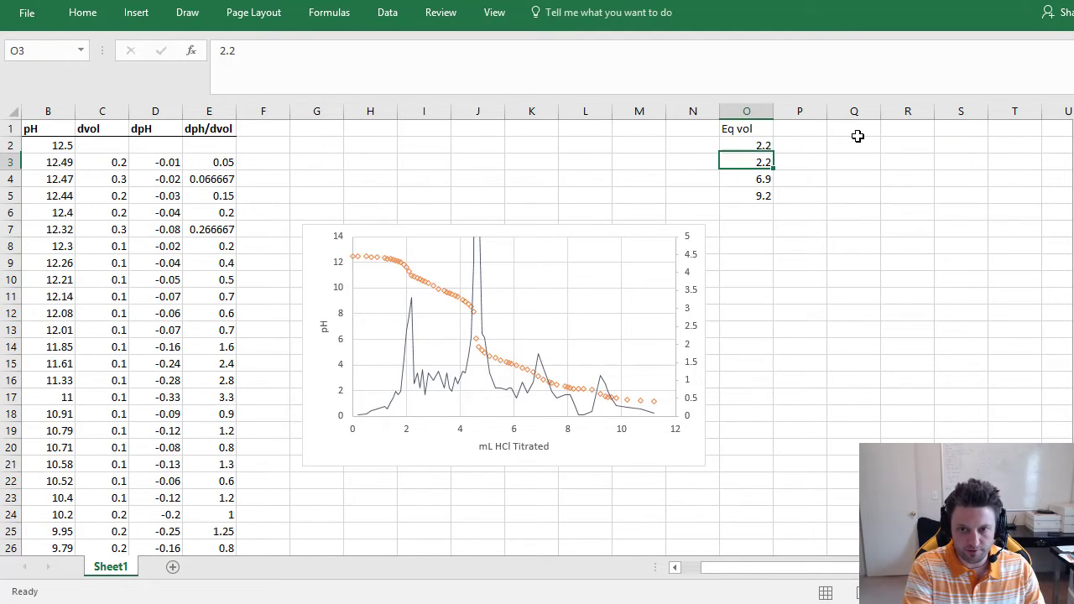
{"action": "type", "text": "4."}
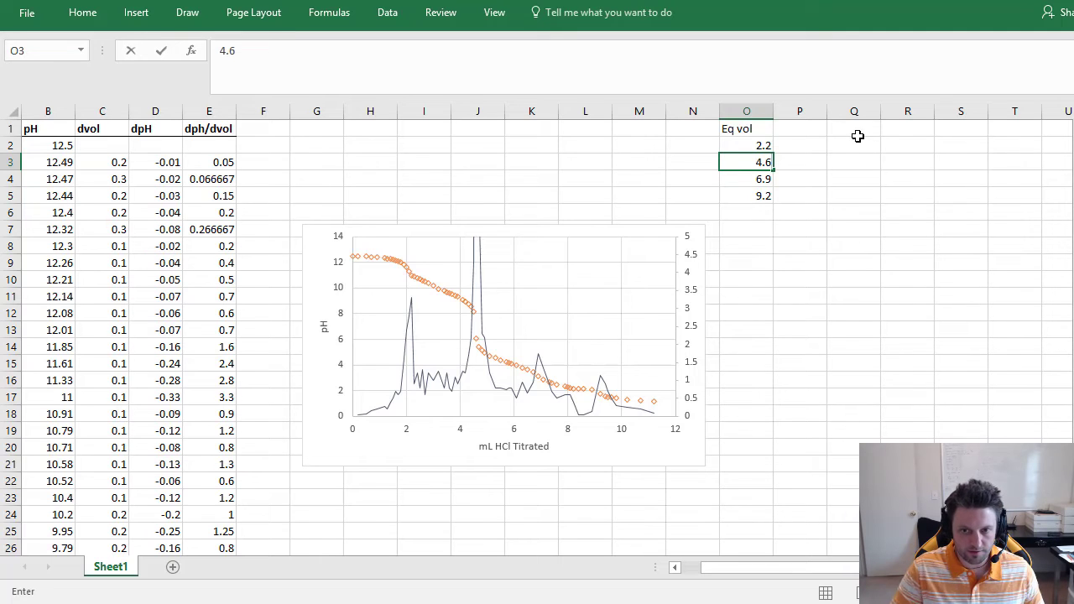
{"action": "type", "text": "6"}
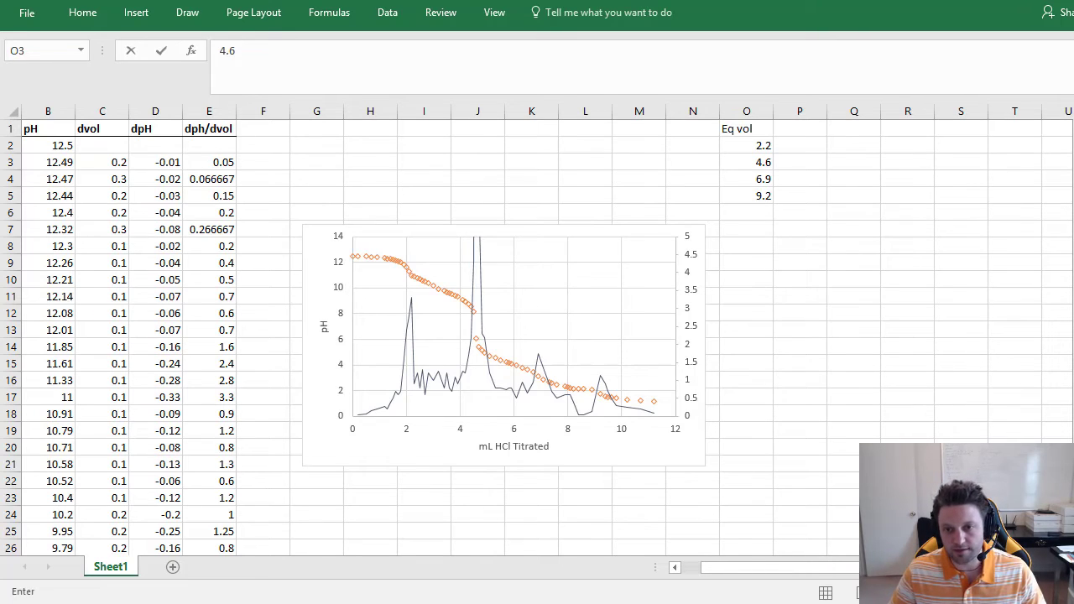
Confirm 4.6 in O3 and add a 'pKa vol' heading in P1
{"action": "left_click", "coordinate": [896, 388]}
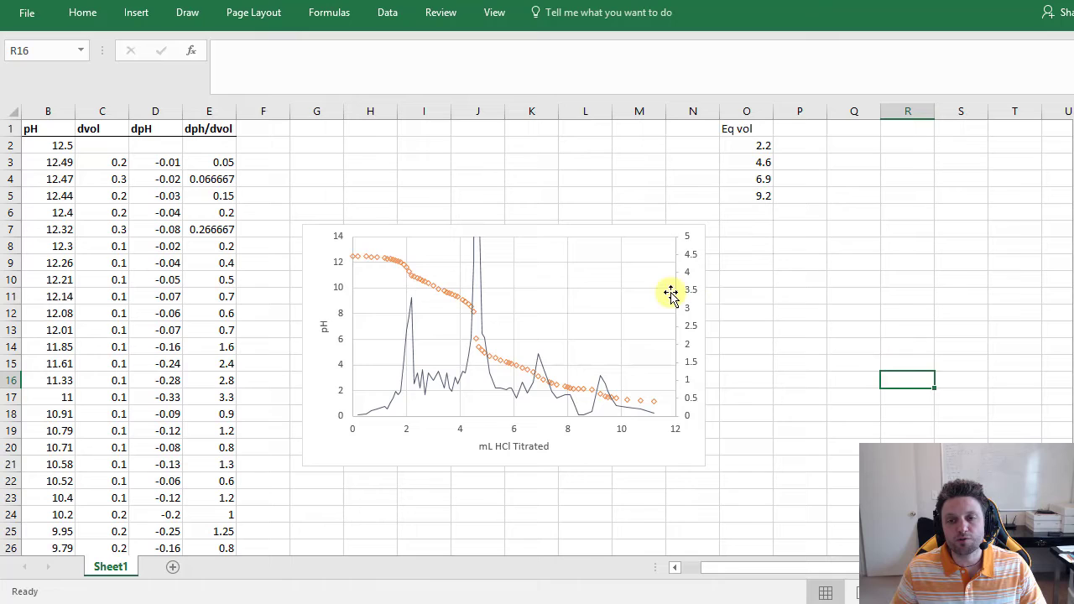
{"action": "left_click", "coordinate": [793, 128]}
{"action": "type", "text": "pKa"}
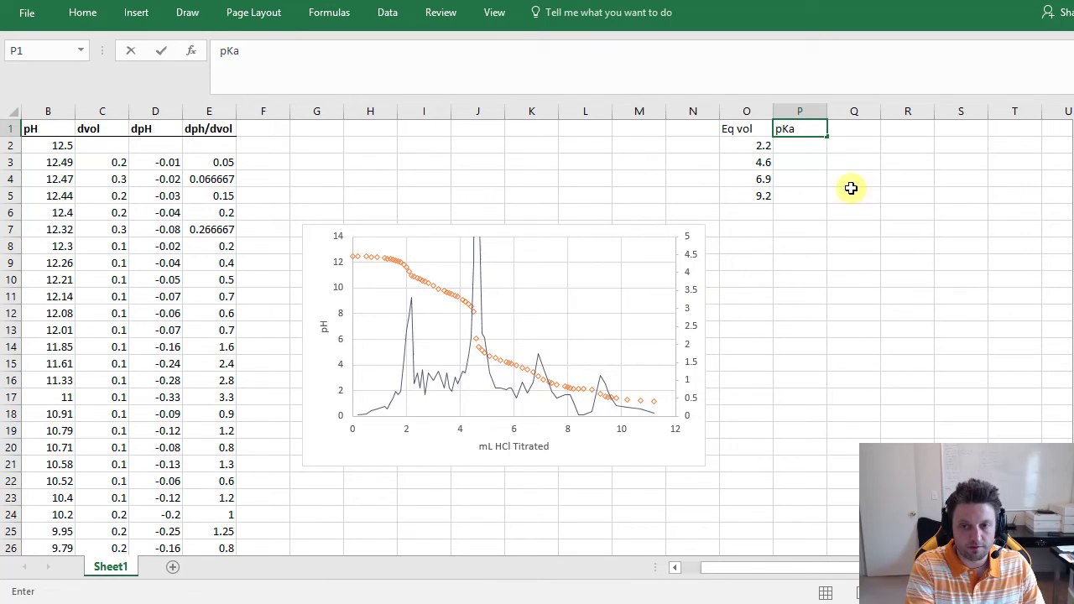
{"action": "type", "text": " vol"}
{"action": "key", "text": "Return"}
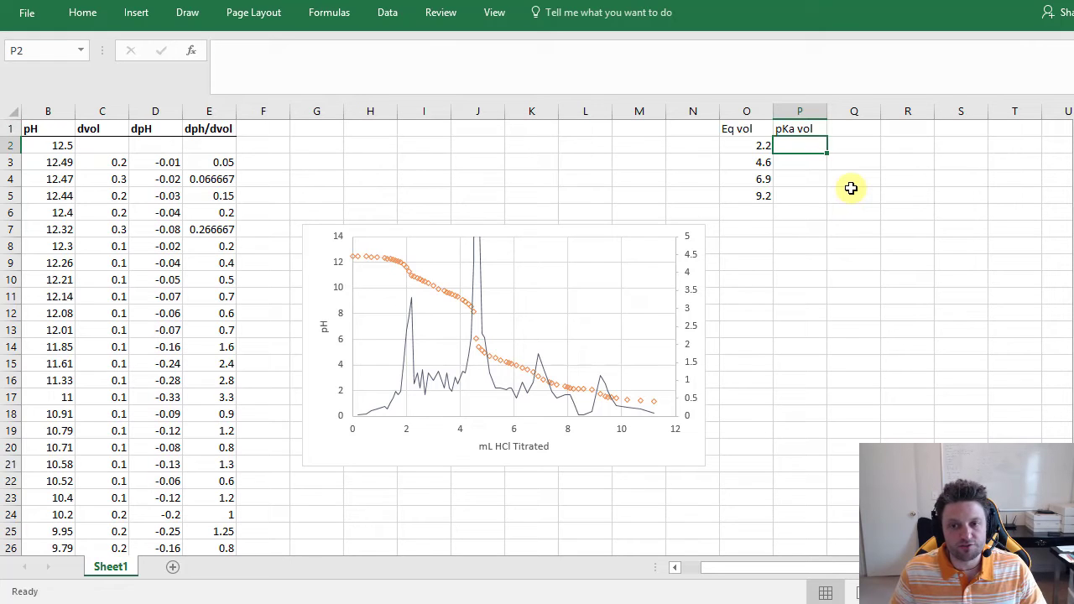
Enter =AVERAGE(O2:O3) in P2 and fill it down to P4, giving 3.4, 5.75 and 8.05
{"action": "type", "text": "=average("}
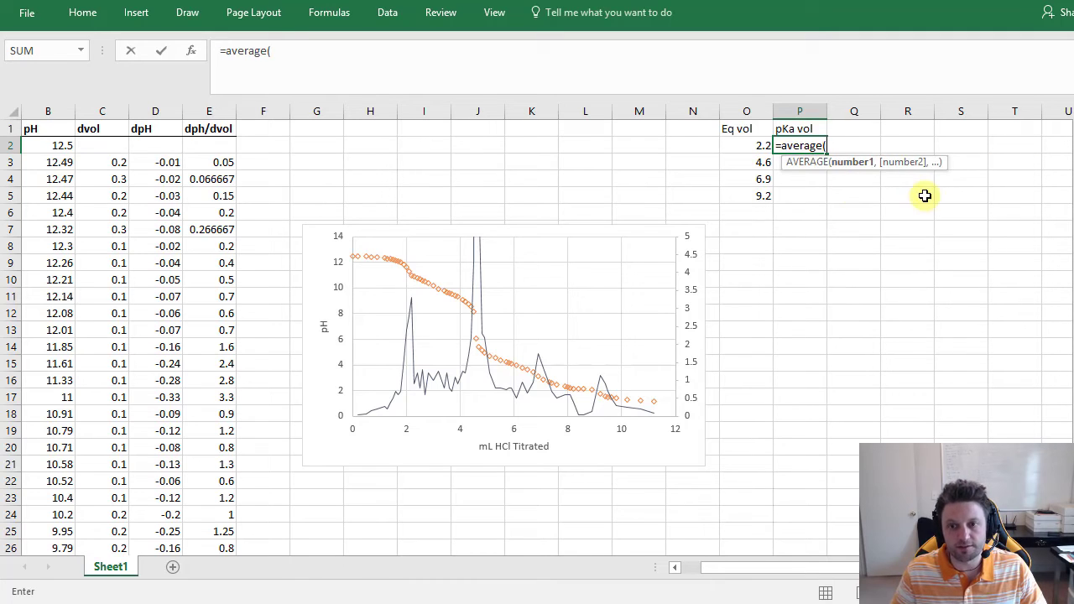
{"action": "left_click_drag", "start_coordinate": [744, 147], "coordinate": [744, 160]}
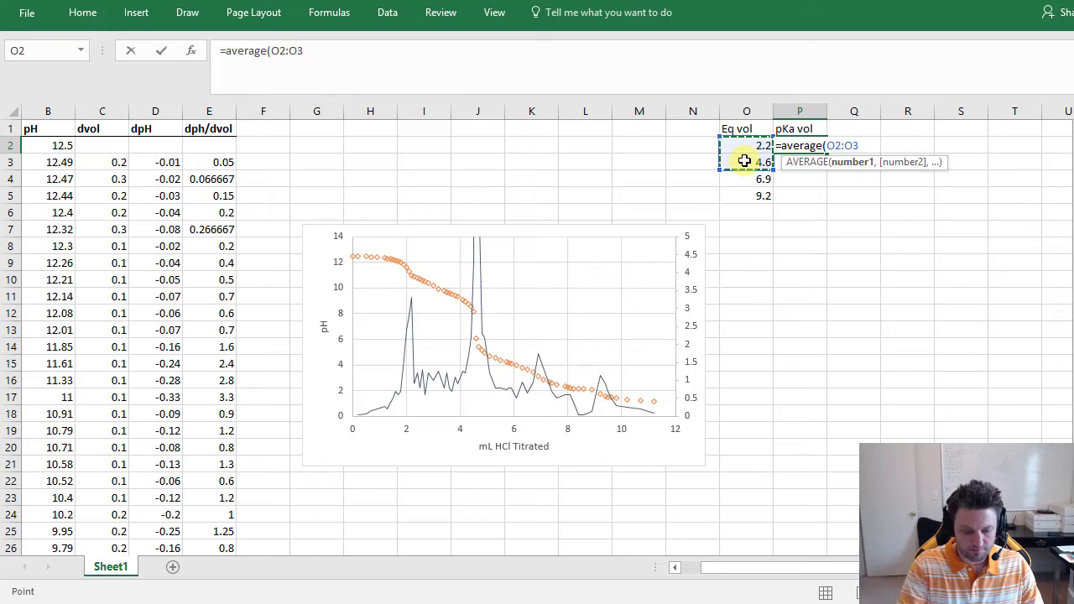
{"action": "type", "text": ")"}
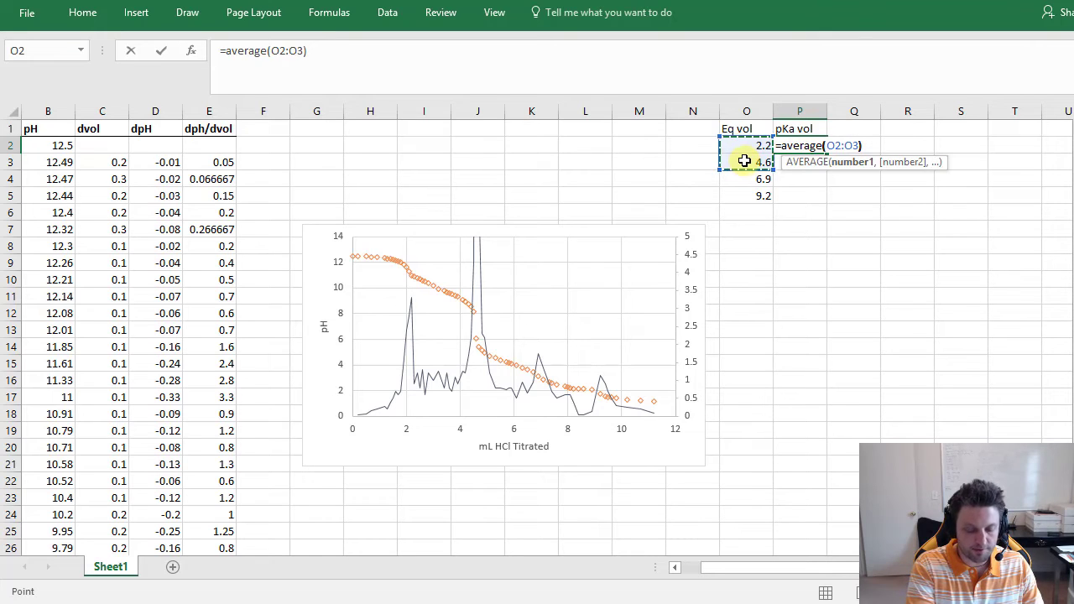
{"action": "key", "text": "Return"}
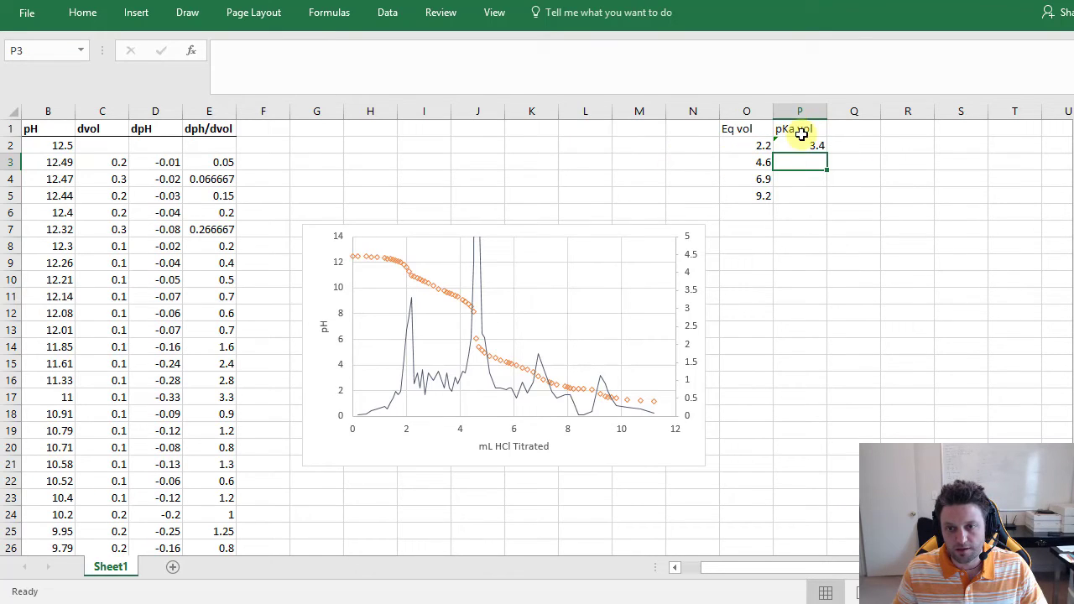
{"action": "left_click", "coordinate": [811, 146]}
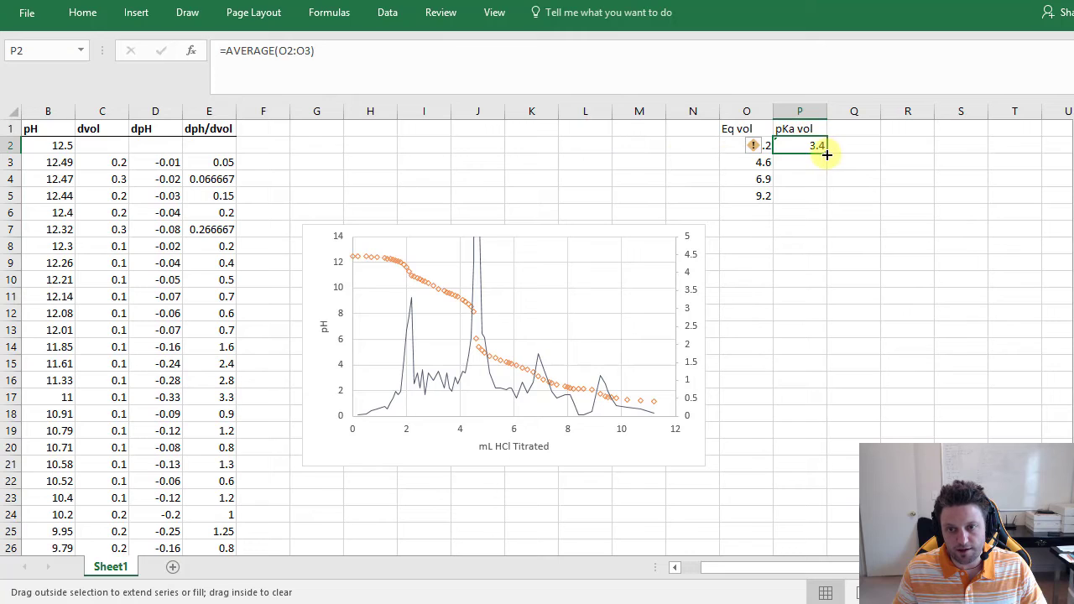
{"action": "left_click_drag", "start_coordinate": [826, 154], "coordinate": [823, 186]}
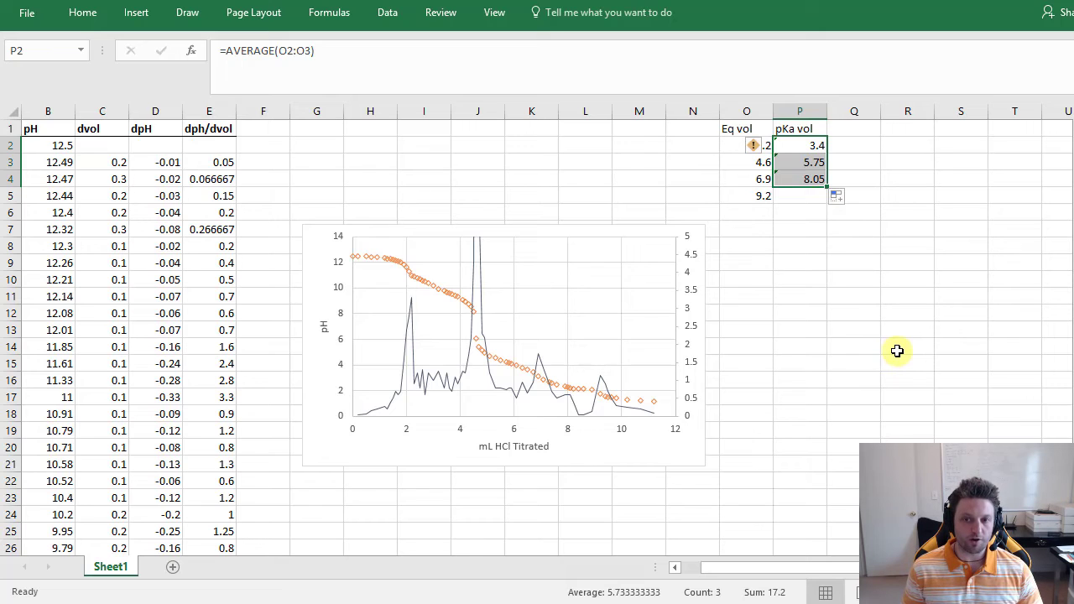
{"action": "left_click", "coordinate": [802, 262]}
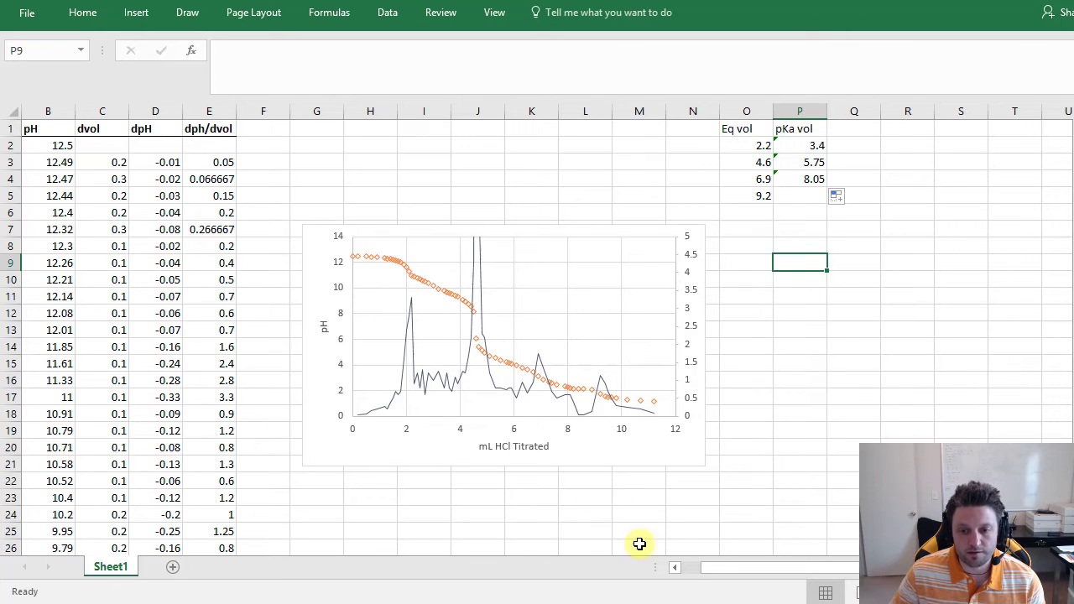
Look up the pH at 3.4 mL, then record it as 9.79 under a new 'pKa' heading in Q1
{"action": "left_click", "coordinate": [692, 572]}
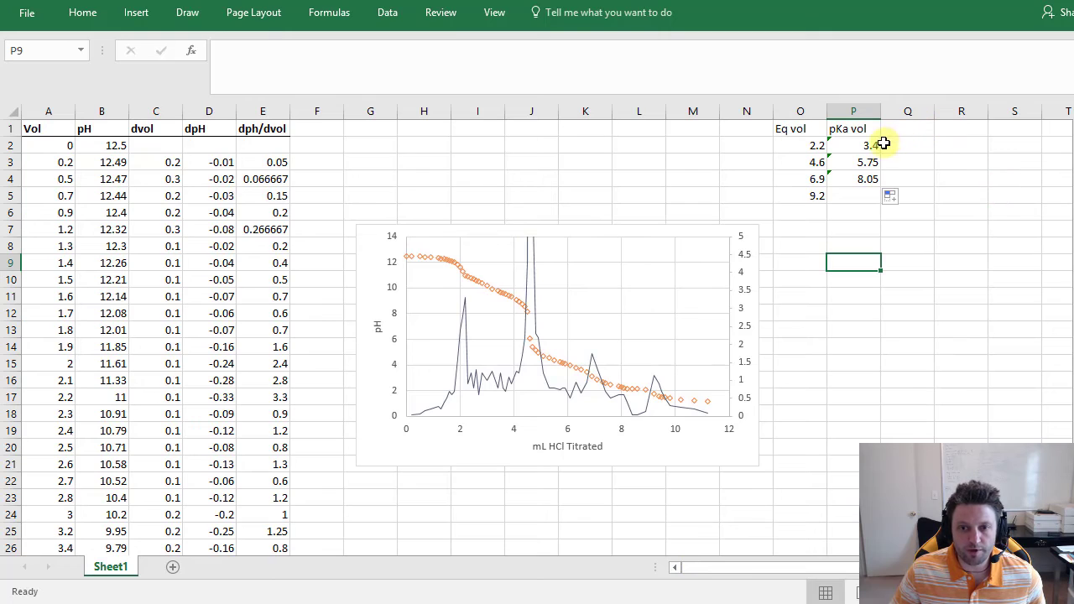
{"action": "left_click", "coordinate": [63, 543]}
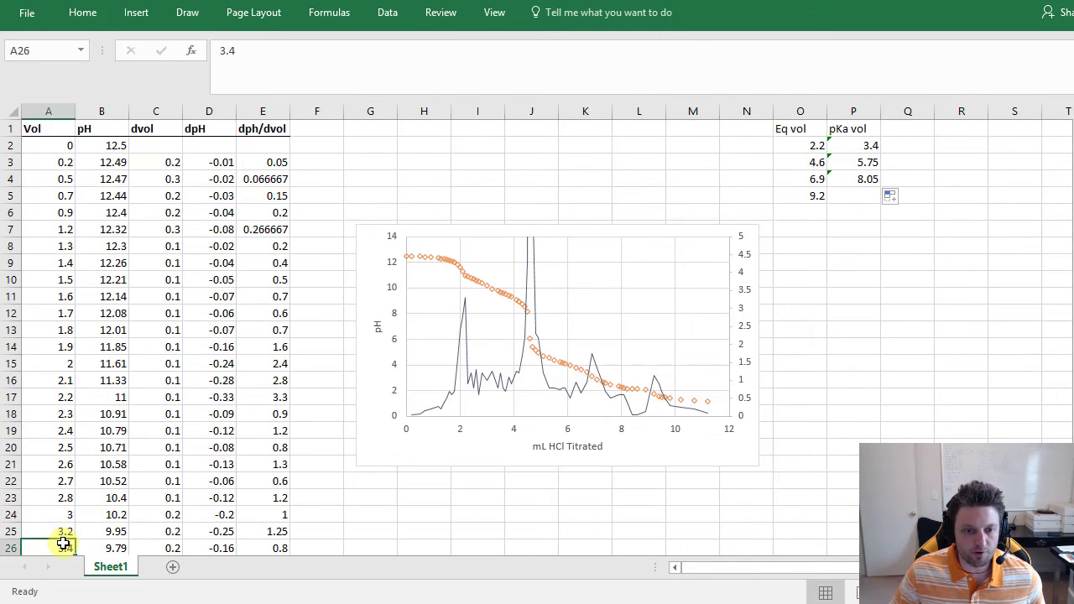
{"action": "left_click", "coordinate": [120, 547]}
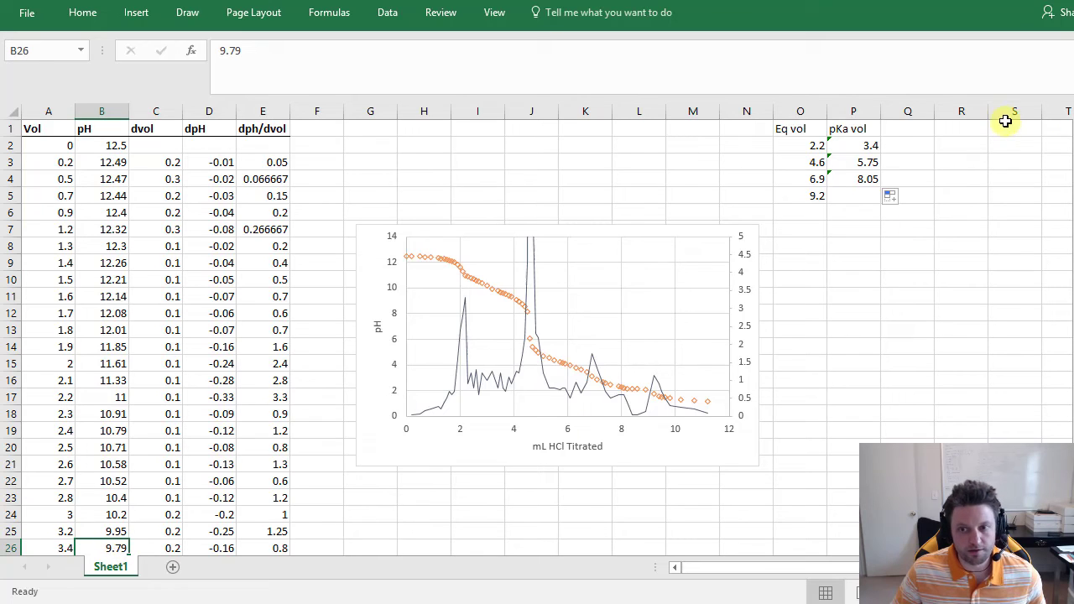
{"action": "left_click", "coordinate": [928, 130]}
{"action": "type", "text": "pKa"}
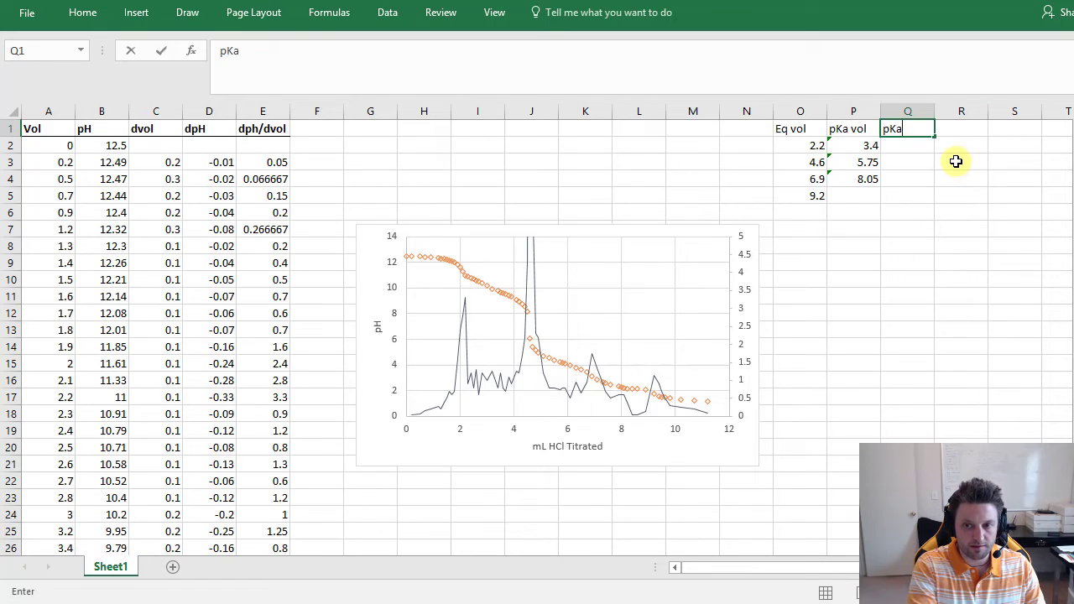
{"action": "key", "text": "Return"}
{"action": "type", "text": "9.79"}
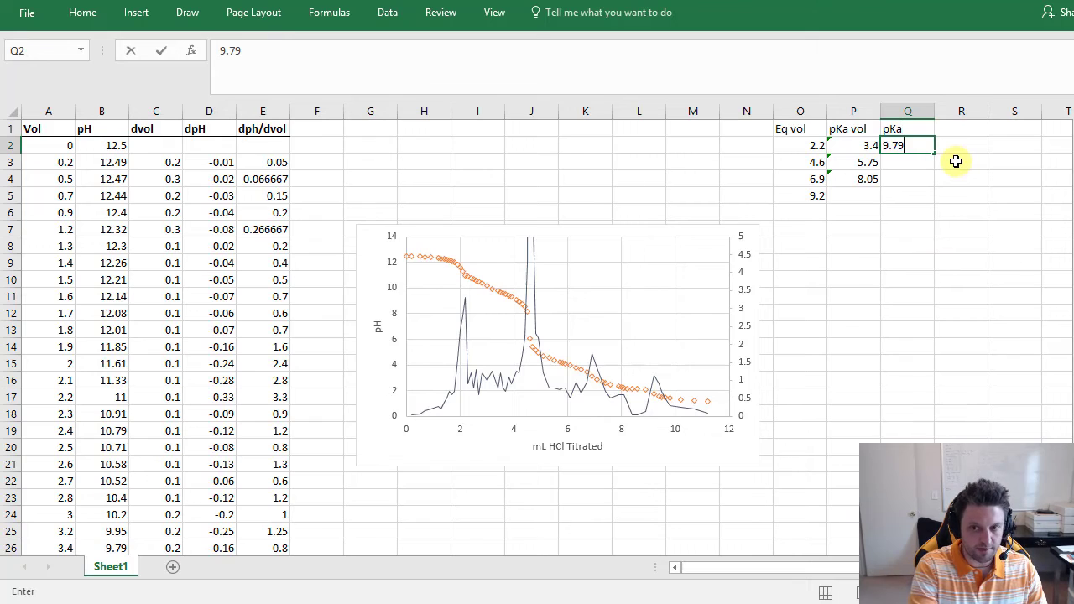
{"action": "key", "text": "Return"}
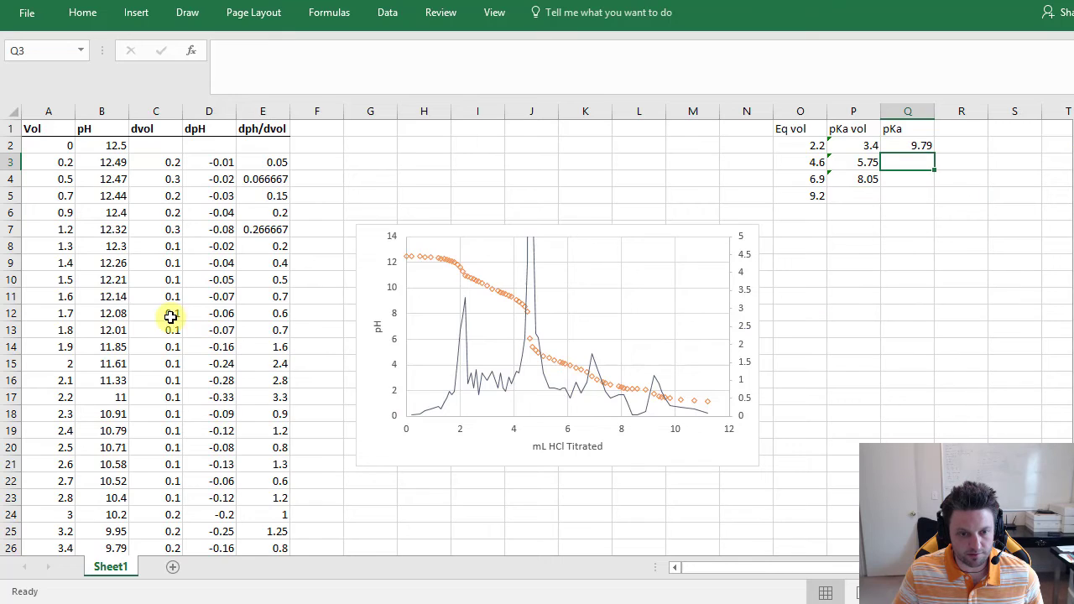
Average the pH at 5.7 and 5.8 mL in rows 44–45 and enter 4.2 in Q3
{"action": "scroll", "coordinate": [172, 314], "scroll_direction": "down", "scroll_amount": 2}
{"action": "scroll", "coordinate": [170, 316], "scroll_direction": "down", "scroll_amount": 4}
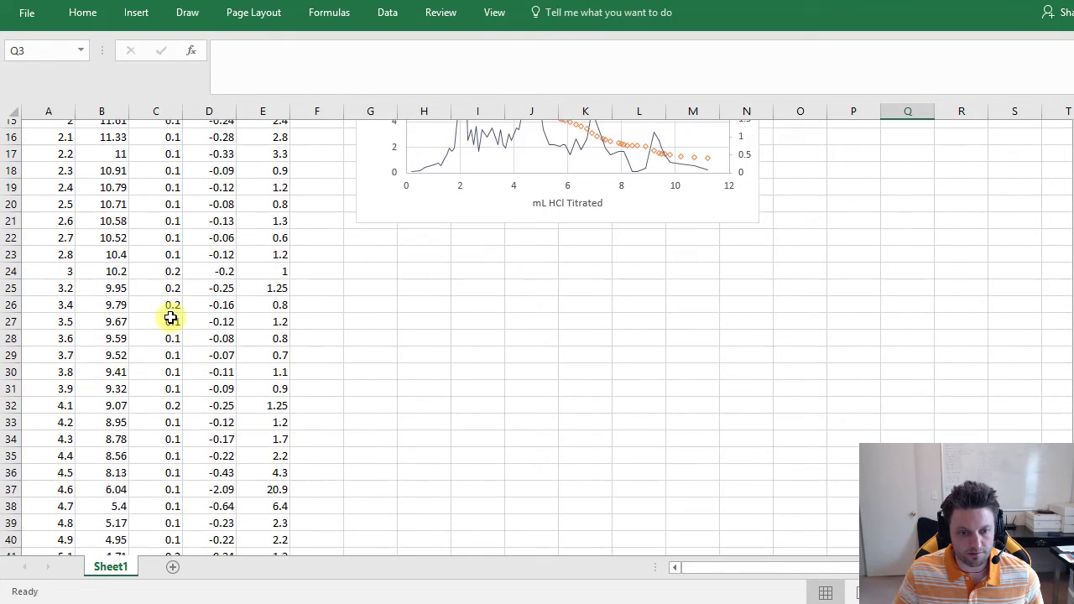
{"action": "scroll", "coordinate": [170, 316], "scroll_direction": "down", "scroll_amount": 2}
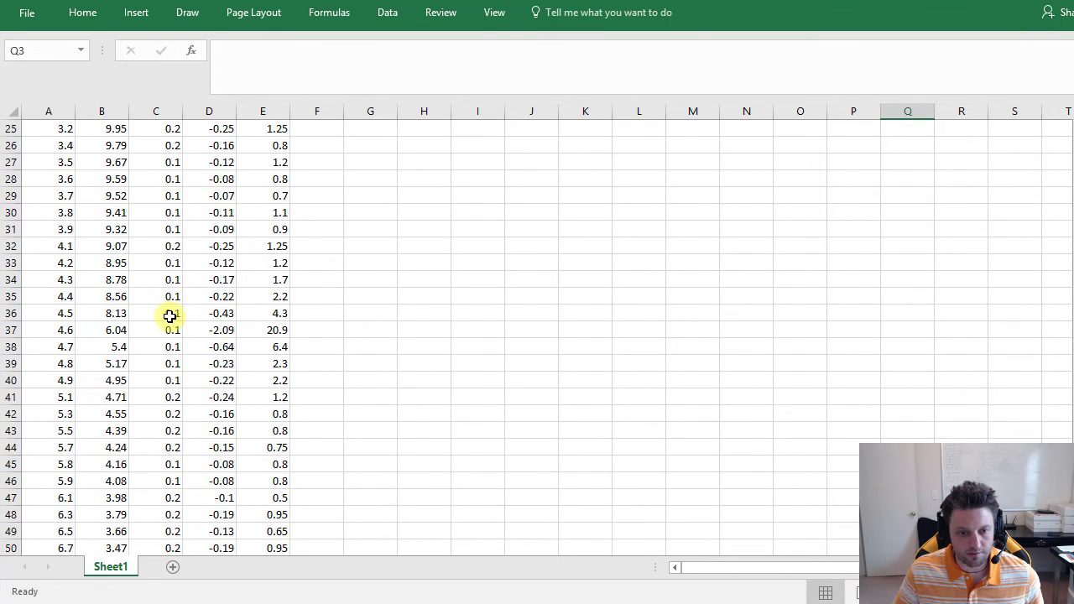
{"action": "left_click", "coordinate": [48, 447]}
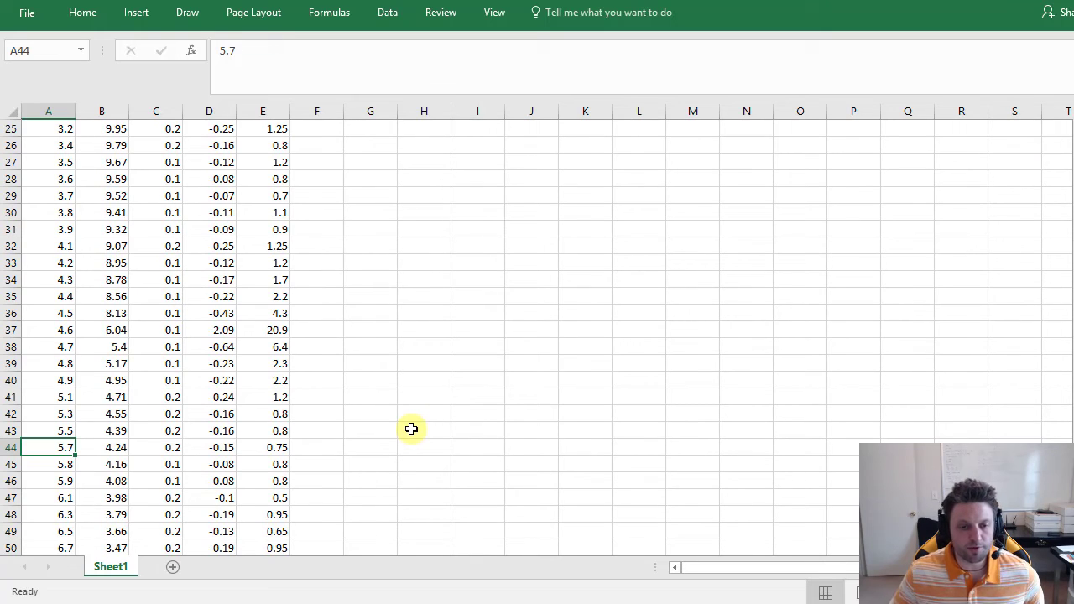
{"action": "left_click", "coordinate": [57, 461]}
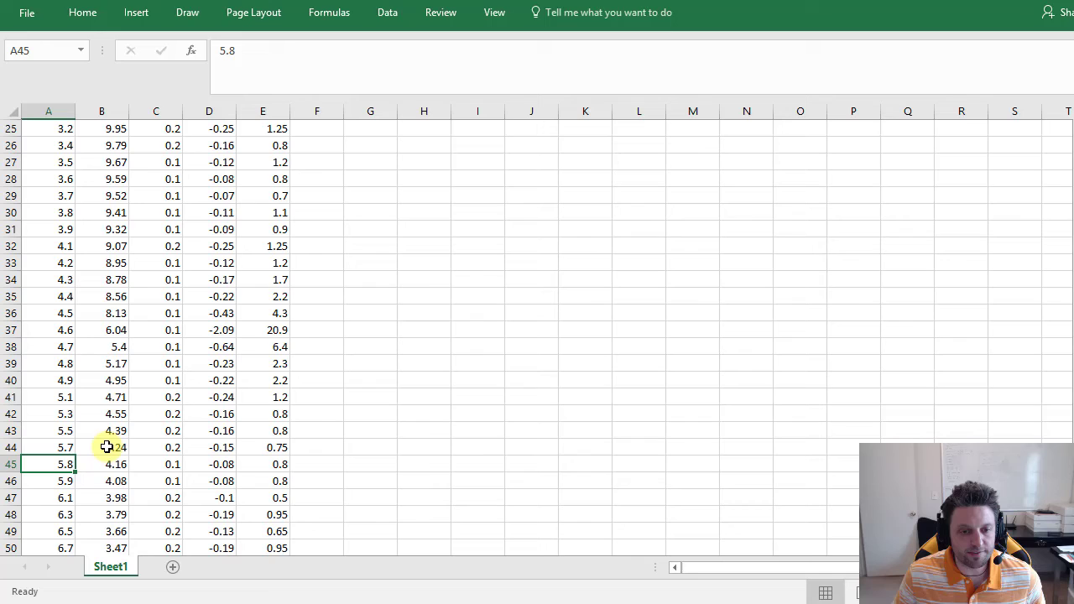
{"action": "mouse_move", "coordinate": [114, 444]}
{"action": "left_mouse_down"}
{"action": "mouse_move", "coordinate": [79, 461]}
{"action": "mouse_move", "coordinate": [114, 463]}
{"action": "left_mouse_up"}
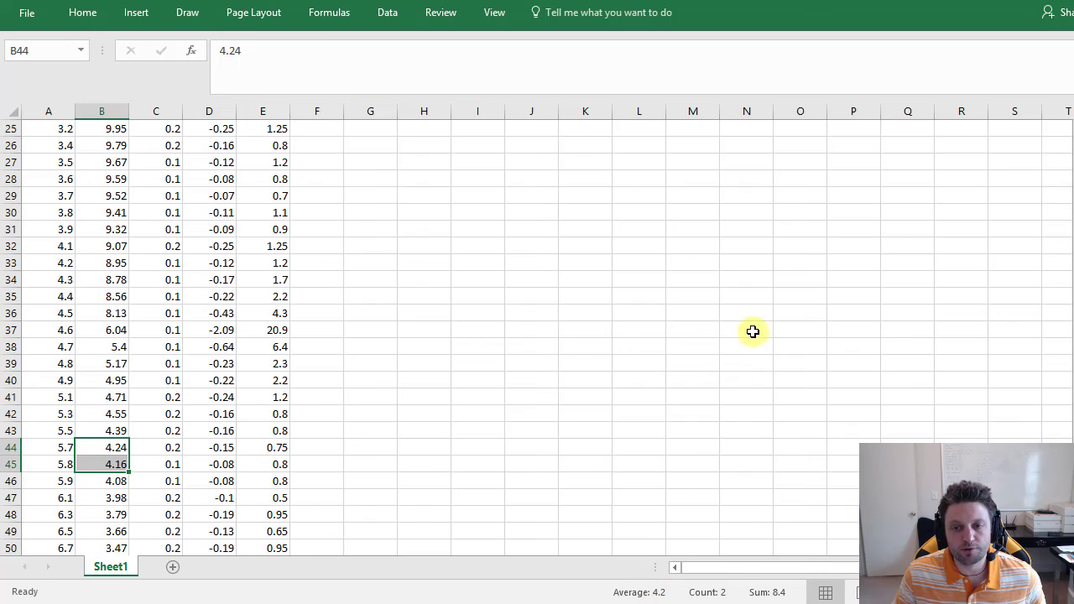
{"action": "scroll", "coordinate": [750, 330], "scroll_direction": "up", "scroll_amount": 8}
{"action": "left_click", "coordinate": [915, 162]}
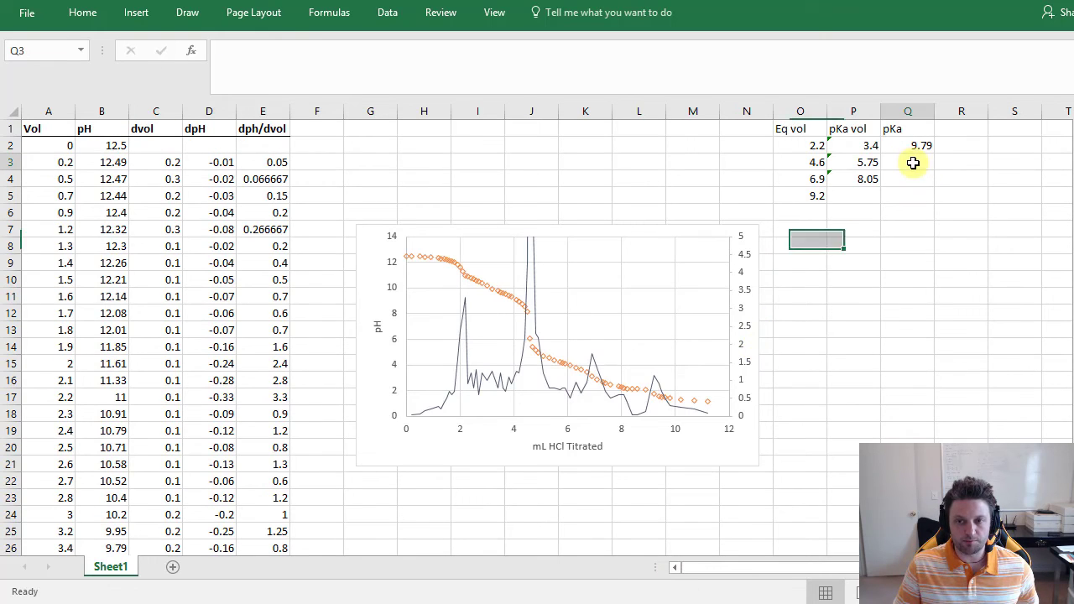
{"action": "type", "text": "4.2"}
{"action": "key", "text": "Return"}
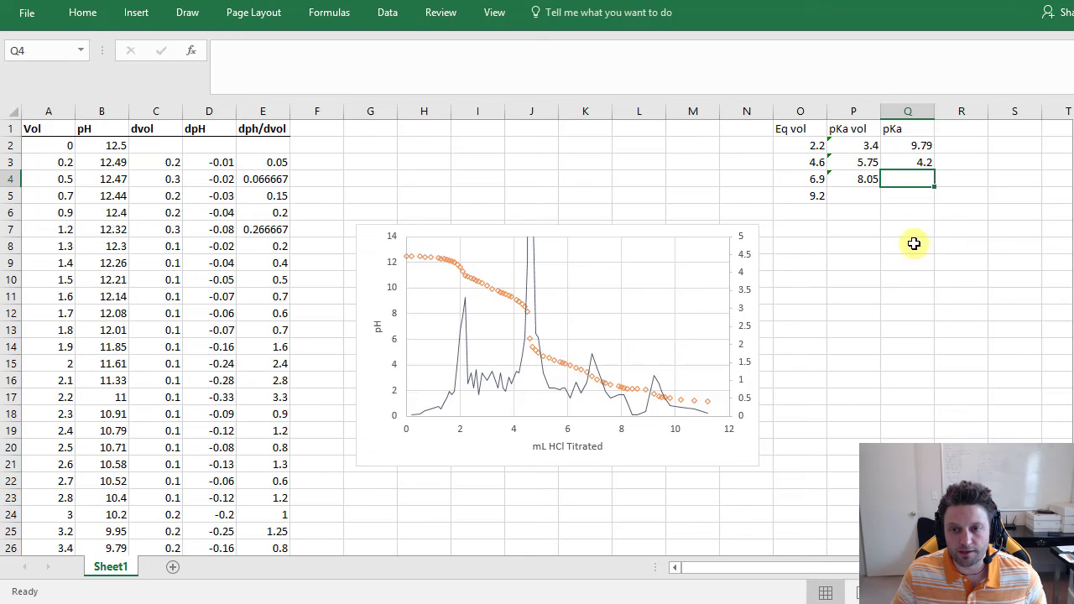
Enter 2.23, the average pH at 8.0 and 8.1 mL, in Q4, then select Q2:Q4 for highlighting
{"action": "left_click", "coordinate": [100, 296]}
{"action": "scroll", "coordinate": [102, 297], "scroll_direction": "down", "scroll_amount": 10}
{"action": "scroll", "coordinate": [102, 297], "scroll_direction": "down", "scroll_amount": 2}
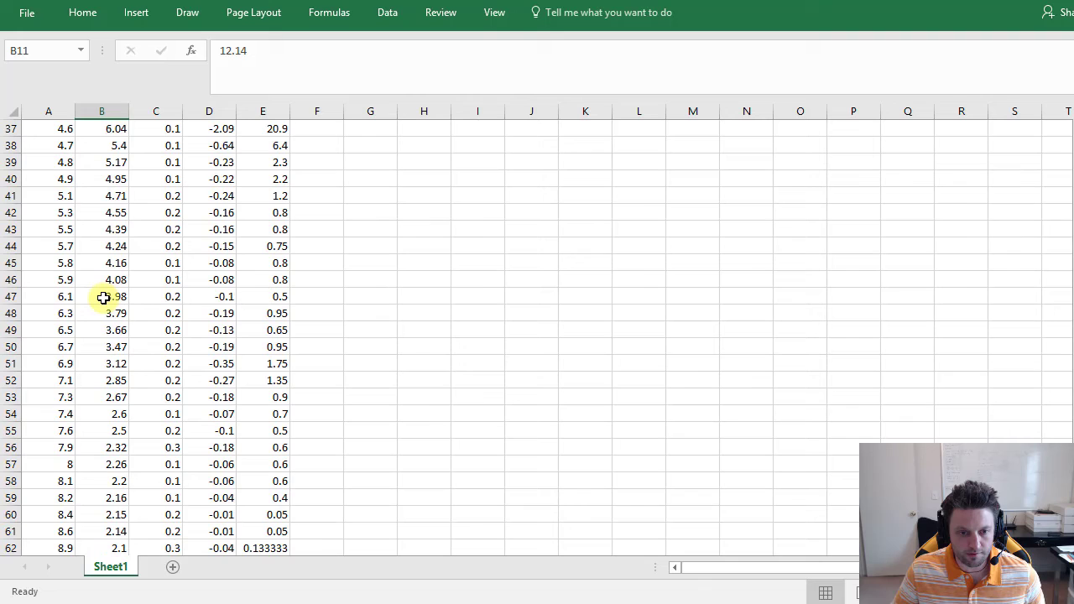
{"action": "left_click", "coordinate": [113, 467]}
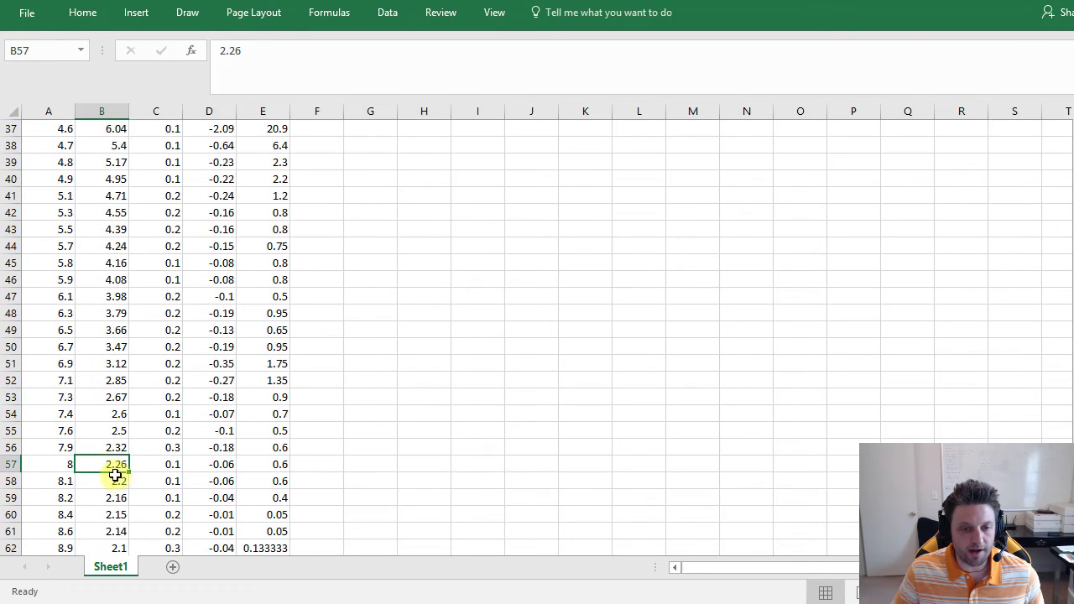
{"action": "left_click_drag", "start_coordinate": [118, 462], "coordinate": [116, 480]}
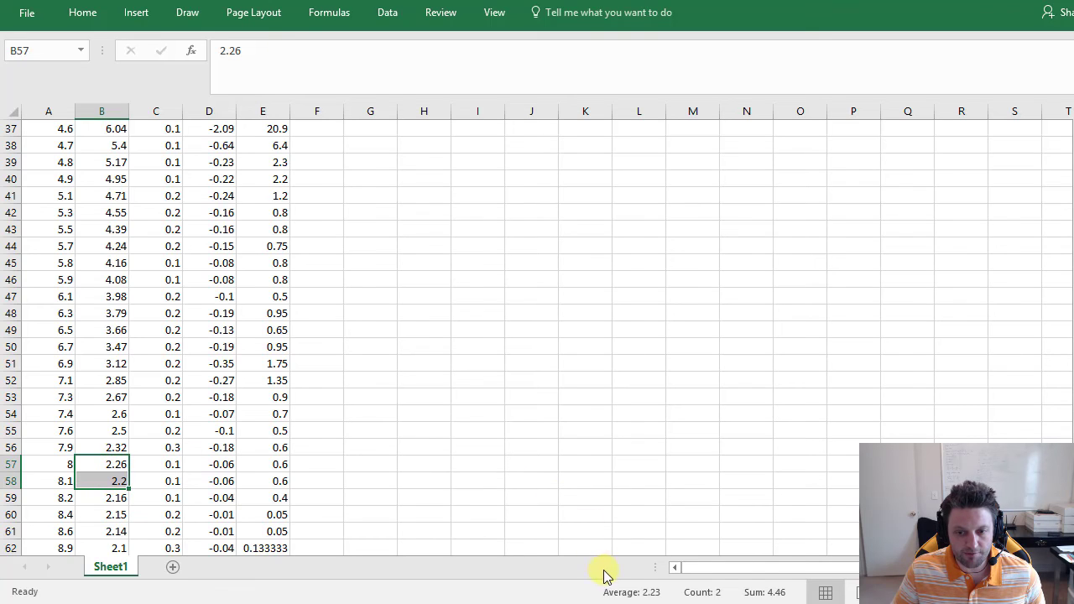
{"action": "scroll", "coordinate": [978, 386], "scroll_direction": "up", "scroll_amount": 12}
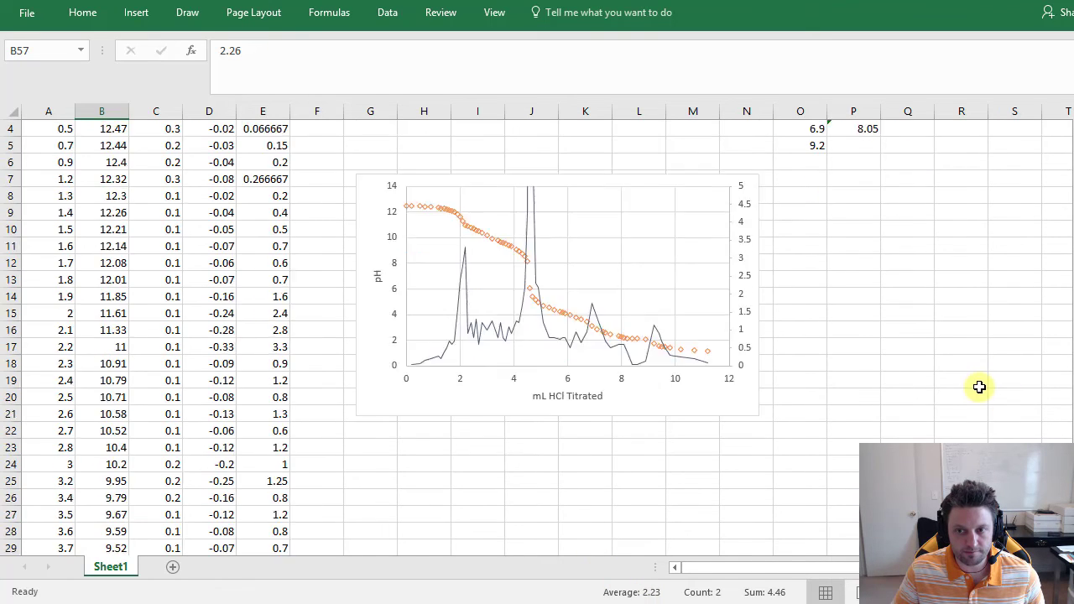
{"action": "left_click", "coordinate": [920, 182]}
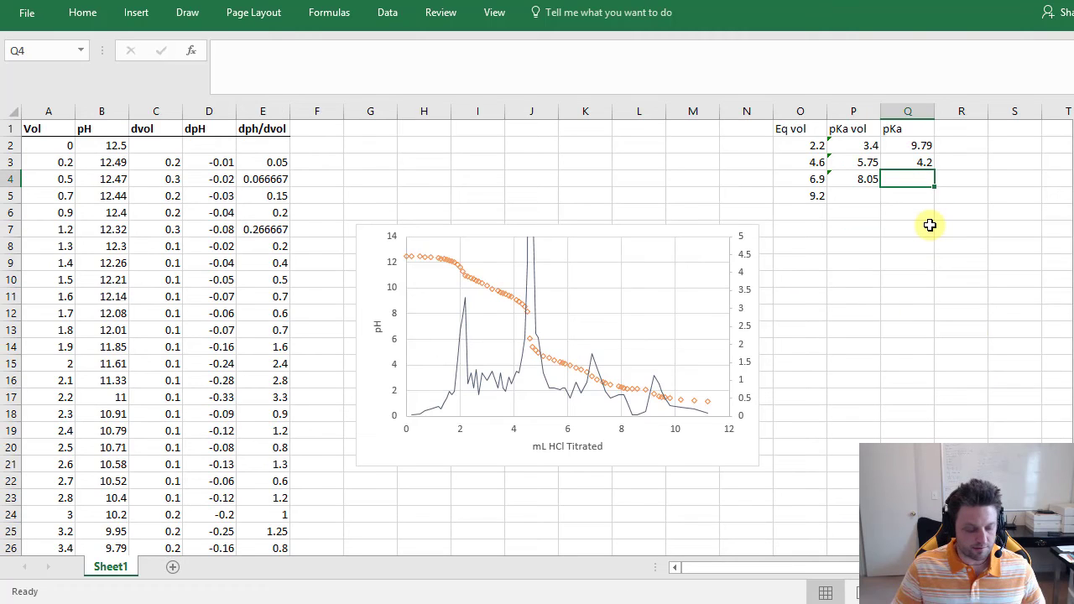
{"action": "type", "text": "2.23"}
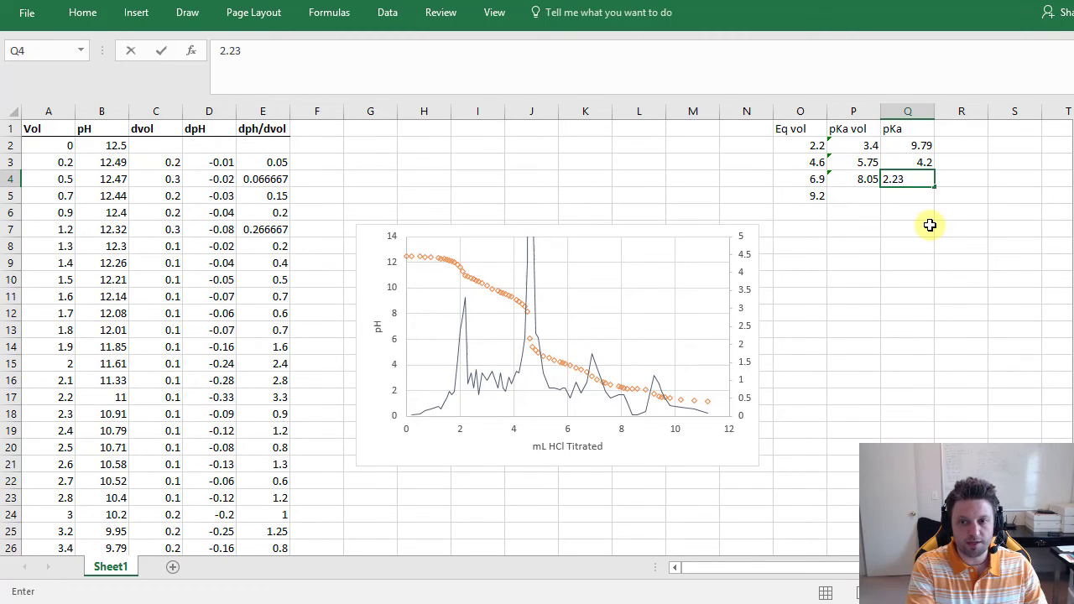
{"action": "key", "text": "Return"}
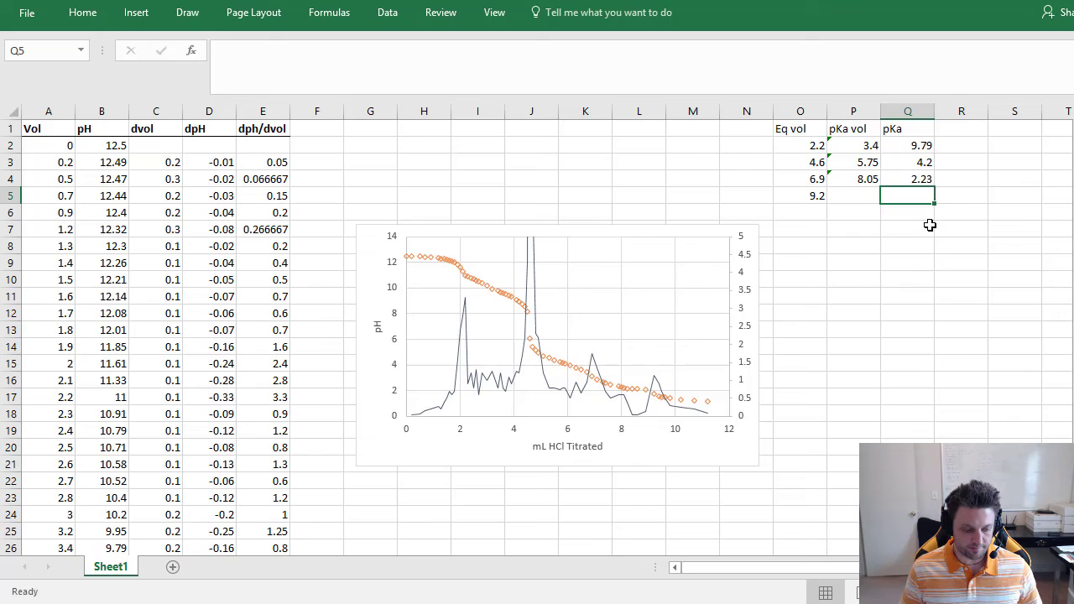
{"action": "left_click_drag", "start_coordinate": [907, 145], "coordinate": [906, 179]}
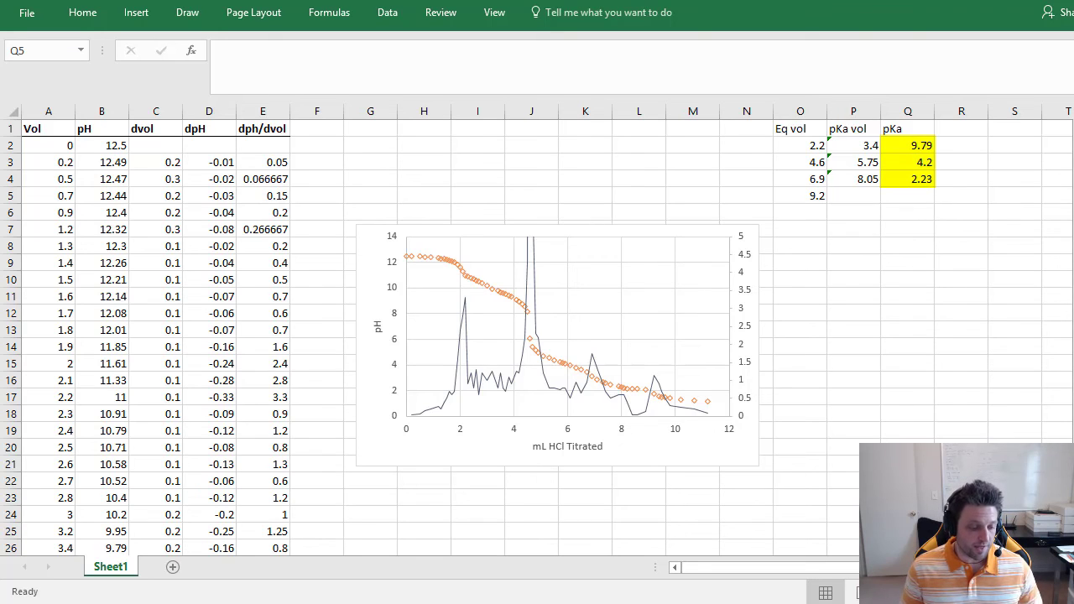